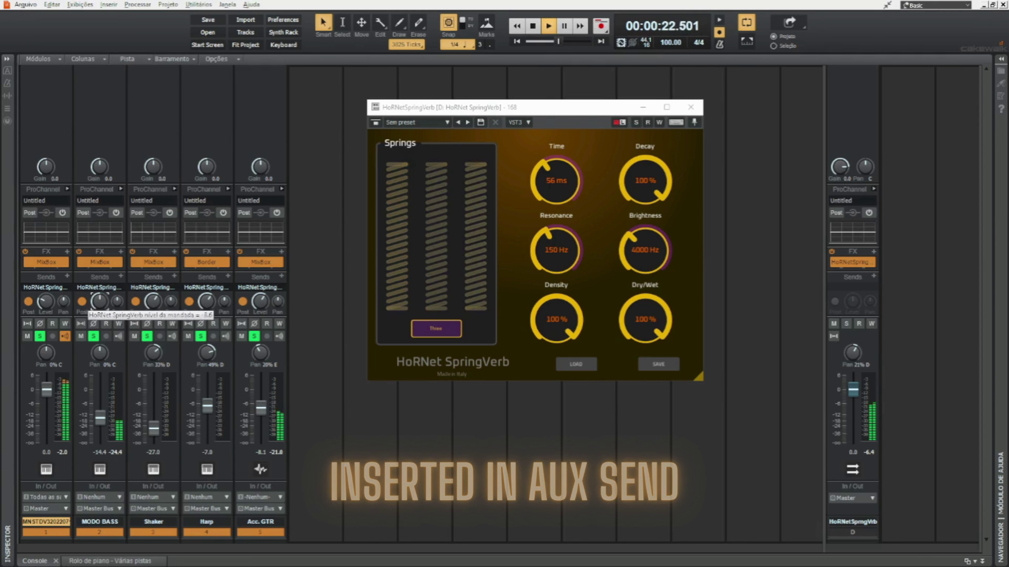
Step: Audition the HoRNet SpringVerb bus in solo, end the solo, and set the bus volume to 0.2
click(847, 323)
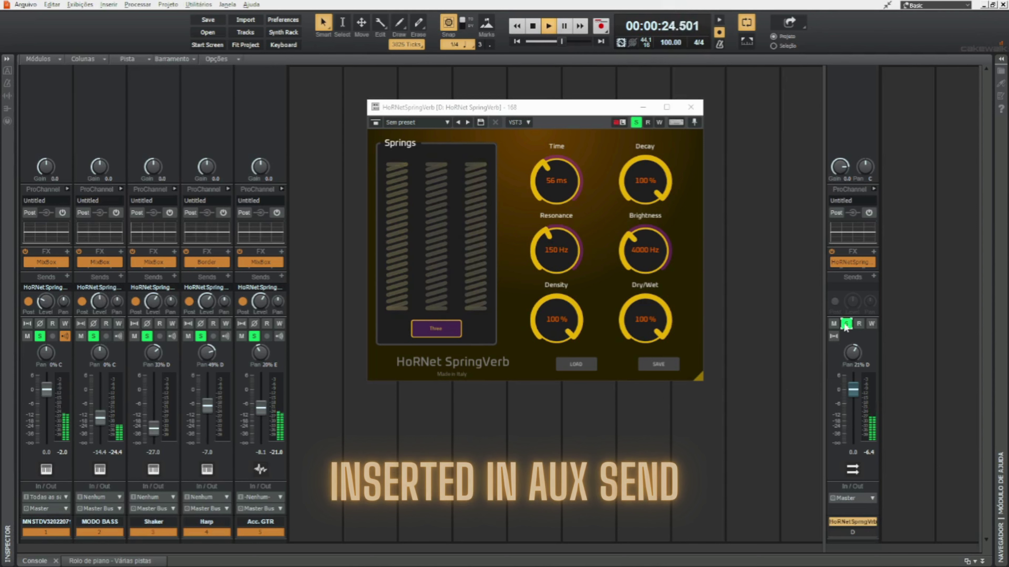
drag(853, 391, 853, 385)
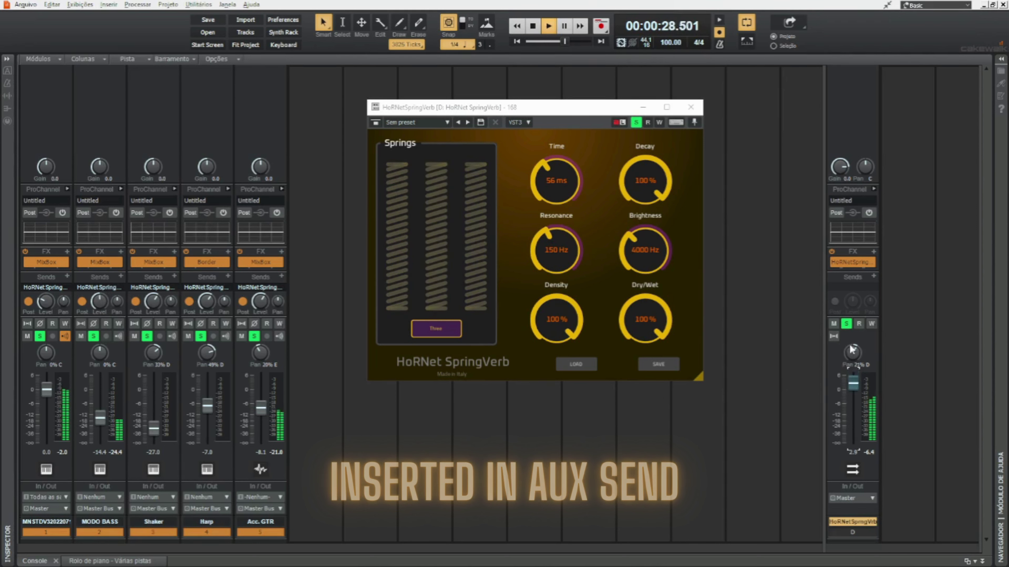
click(846, 325)
mouse_move(852, 384)
mouse_down()
mouse_move(853, 441)
mouse_move(853, 391)
mouse_up()
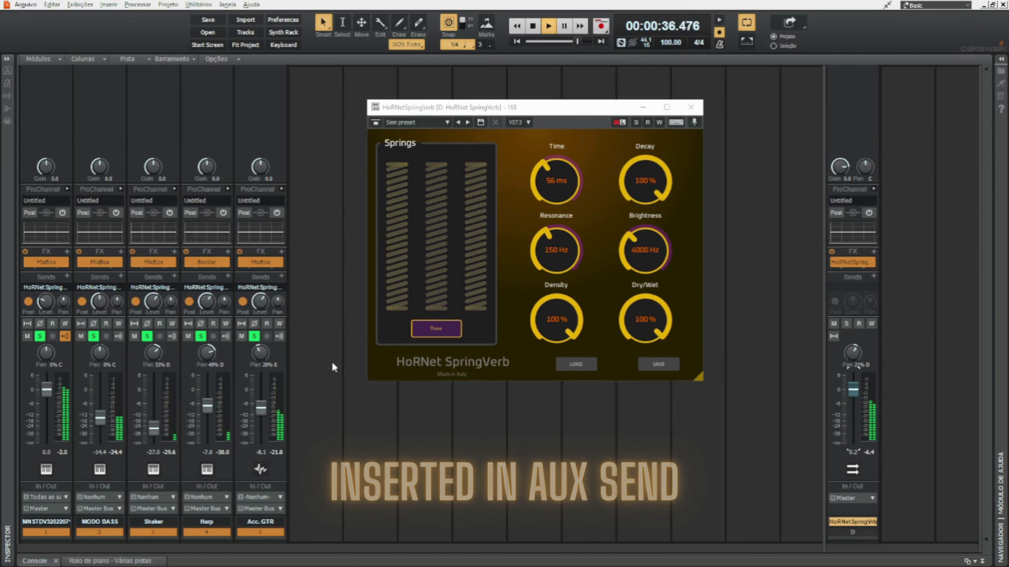
Step: Raise the Acc. GTR track's SpringVerb send level to about -0.4 and adjust the send levels of MODO BASS and track 1
drag(260, 304, 260, 299)
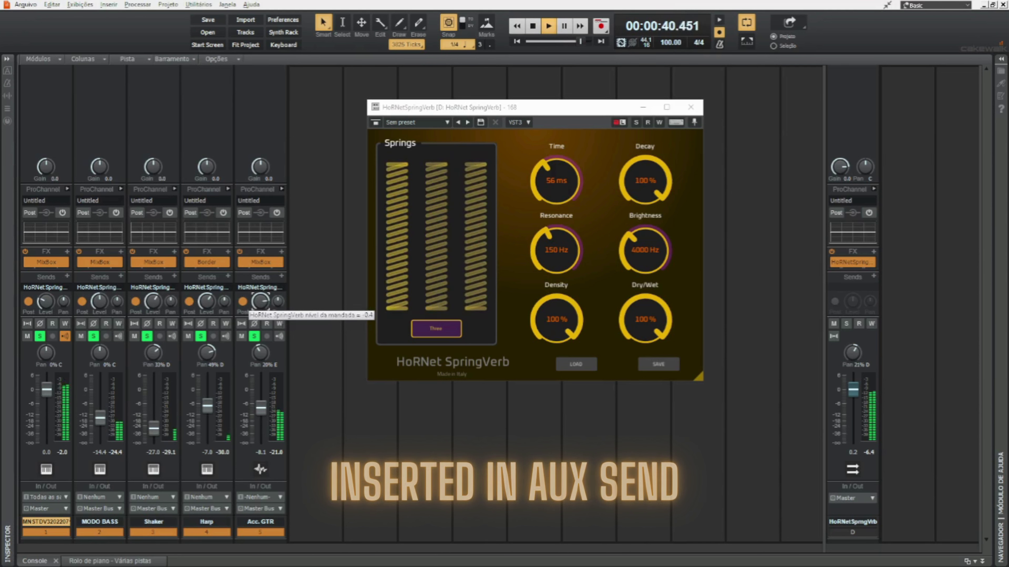
drag(100, 301, 47, 295)
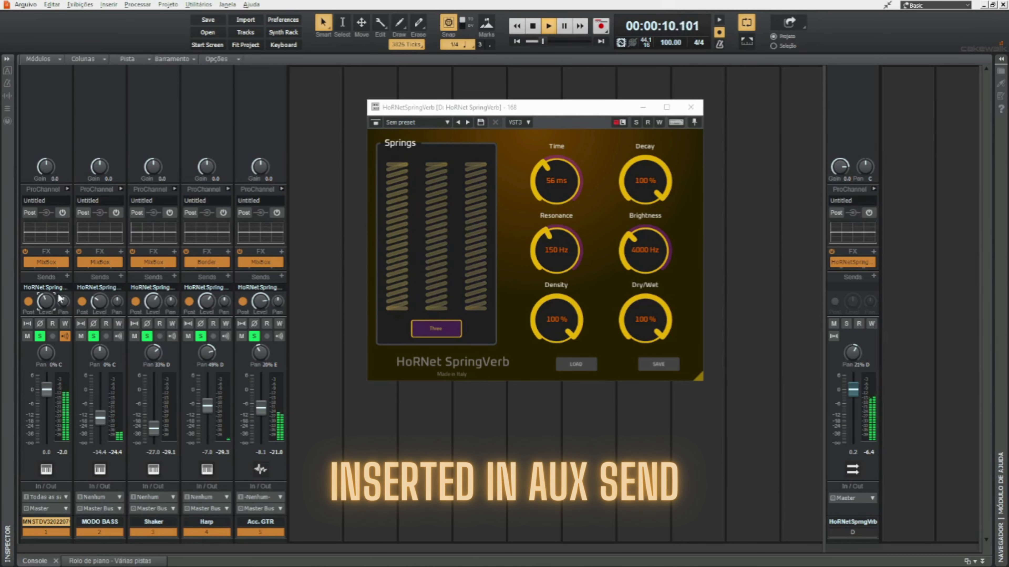
drag(47, 300, 47, 303)
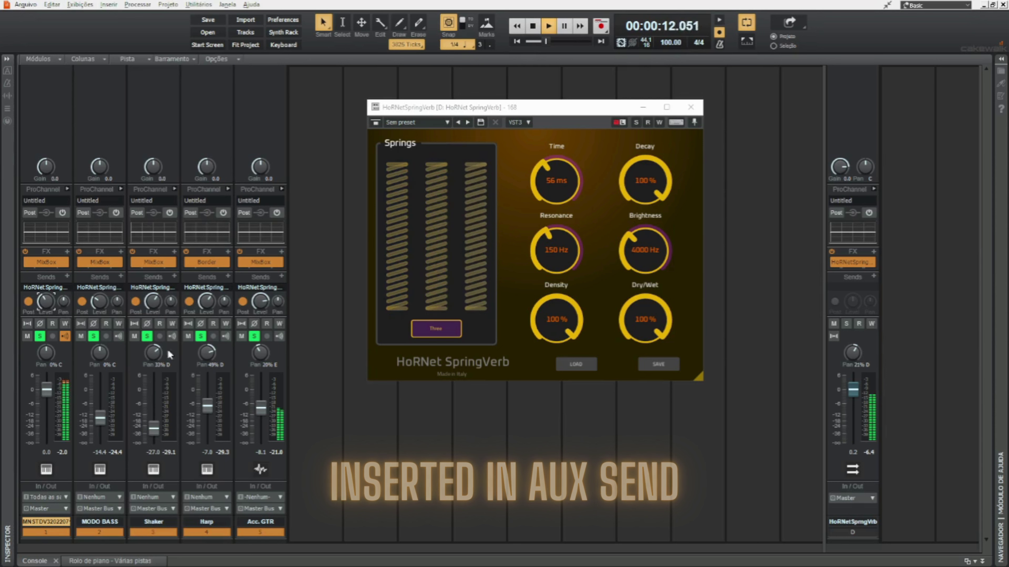
Step: Set SpringVerb's resonance to 251 Hz and density to 70 %, comparing the mix with the reverb bus muted and unmuted
mouse_move(554, 248)
mouse_down()
mouse_move(554, 271)
mouse_move(554, 240)
mouse_up()
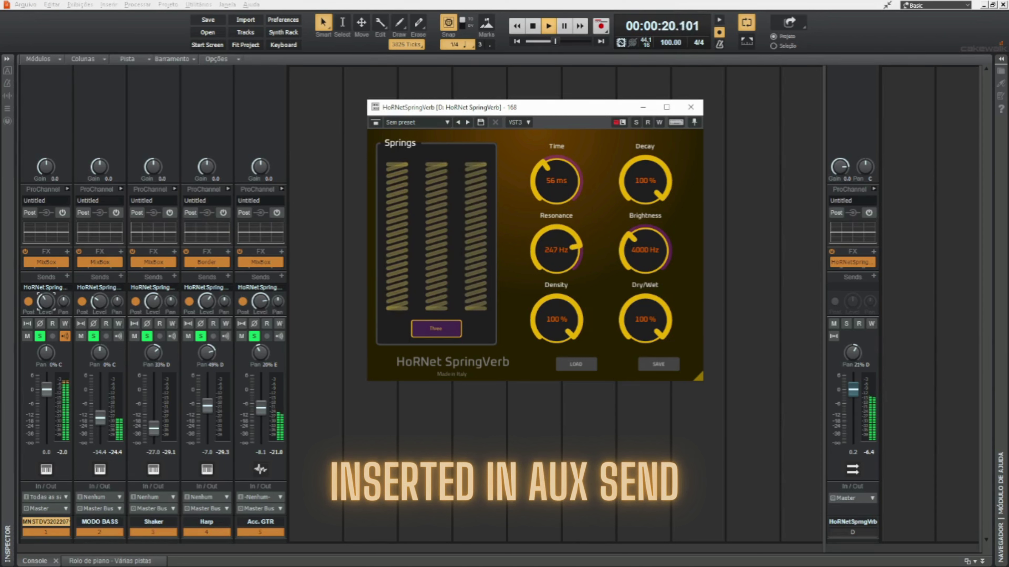
drag(557, 319, 556, 341)
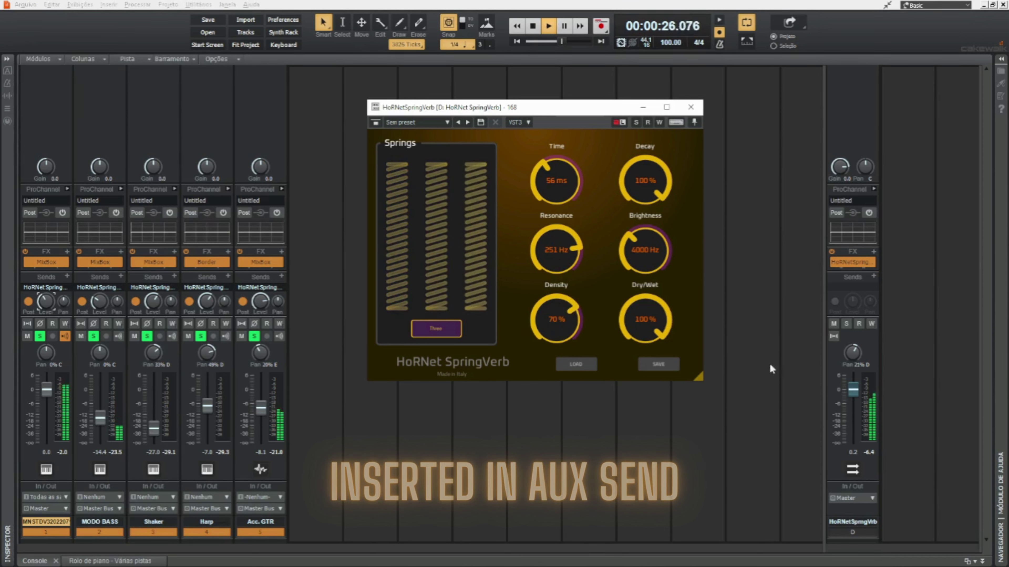
click(834, 324)
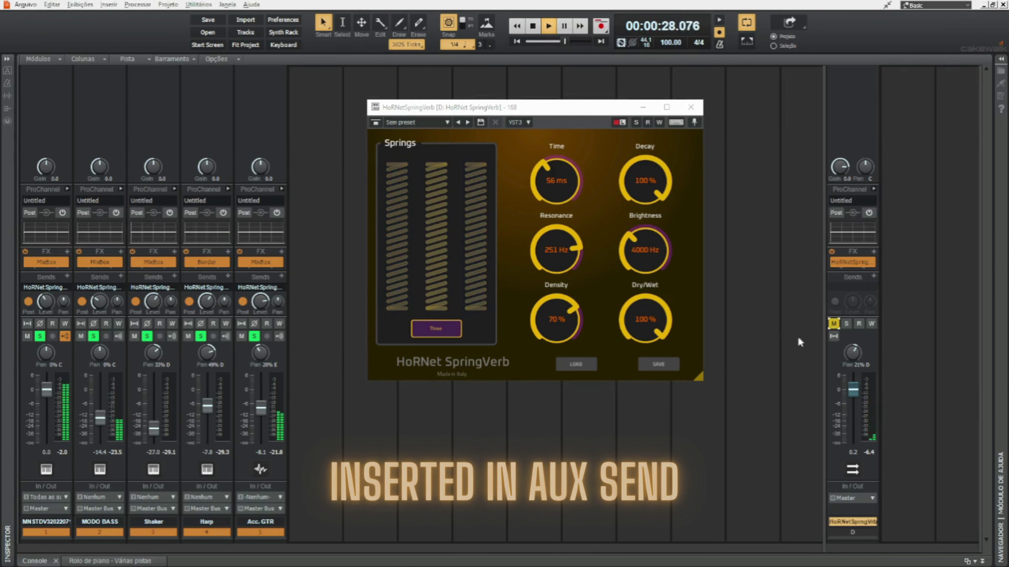
click(833, 324)
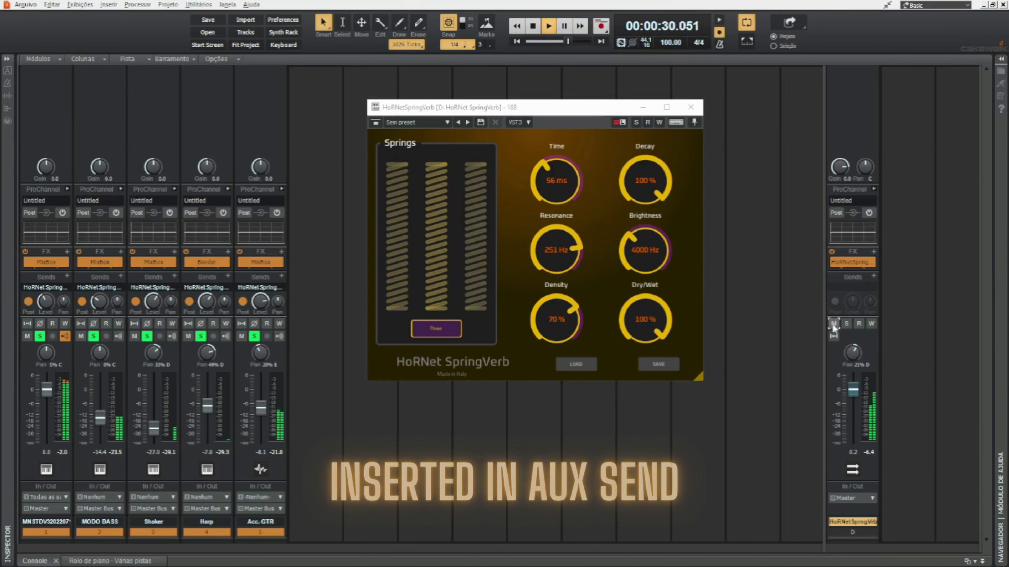
Step: Lower the SpringVerb bus volume to -4.4 and set the reverb to 50 % density with two springs
drag(853, 393, 853, 399)
drag(567, 310, 567, 329)
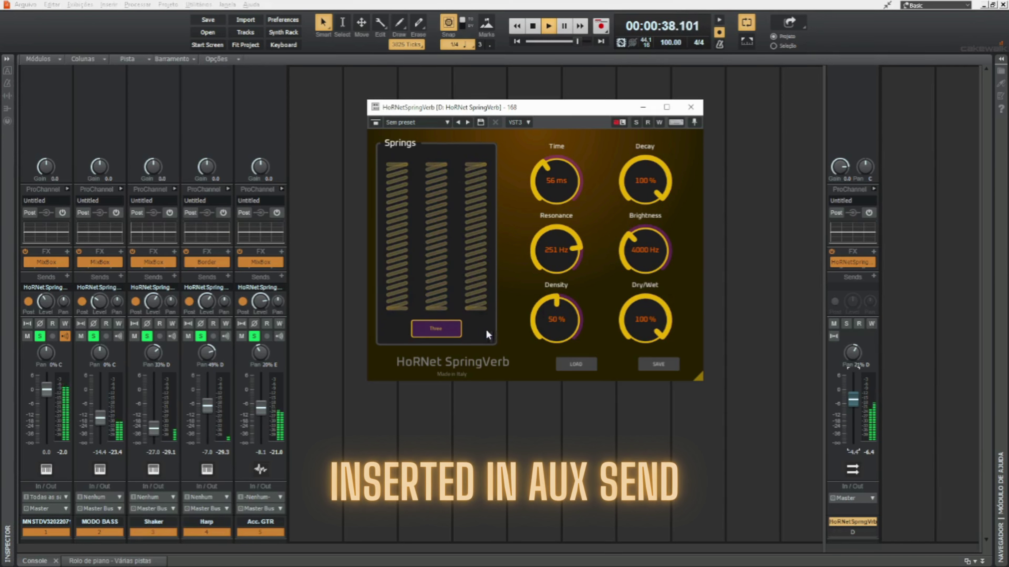
click(441, 330)
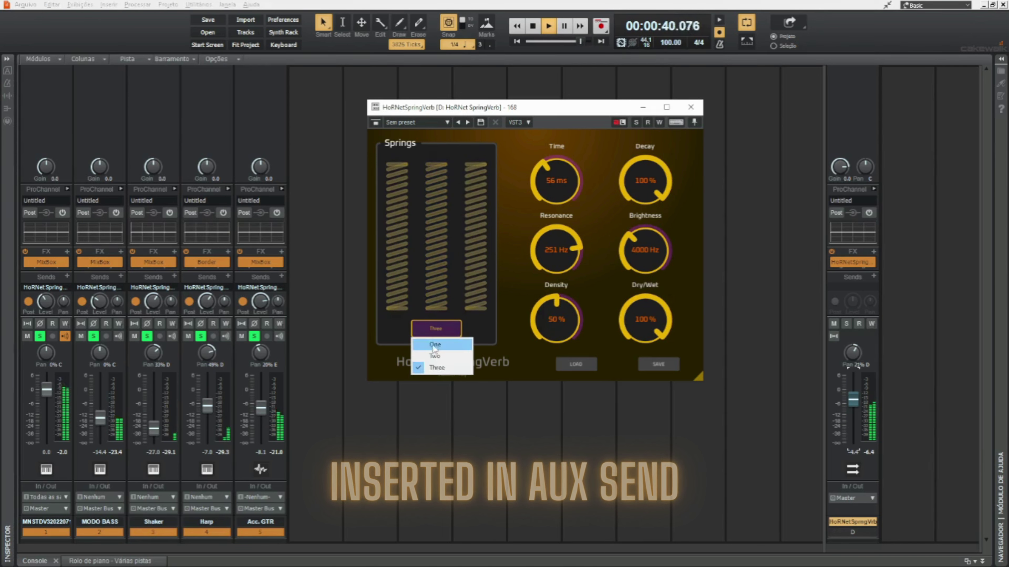
click(433, 357)
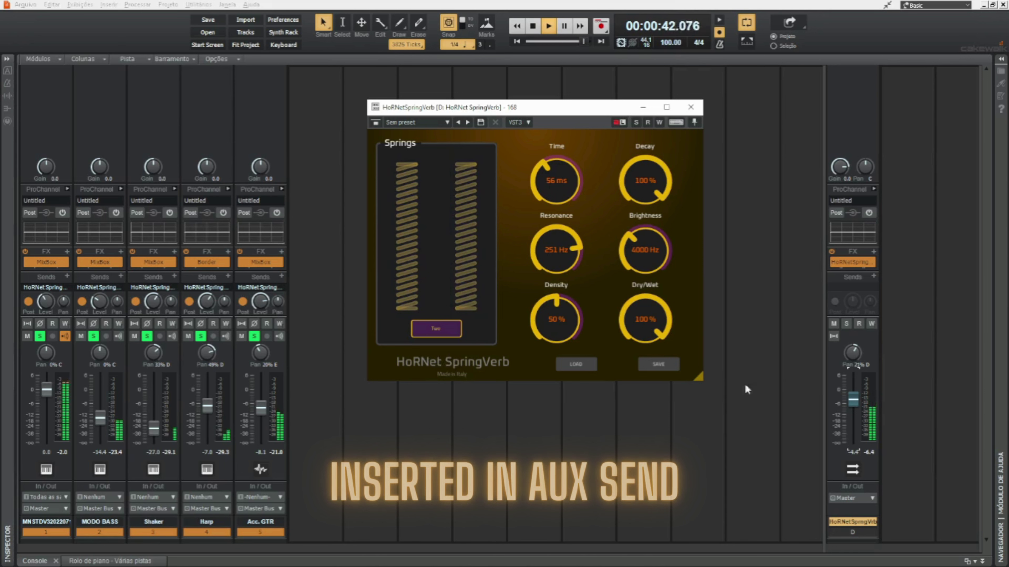
Step: Raise the SpringVerb bus volume to 0.9 and lower the Acc. GTR send level, comparing the mix with the bus muted and unmuted
drag(850, 403, 853, 393)
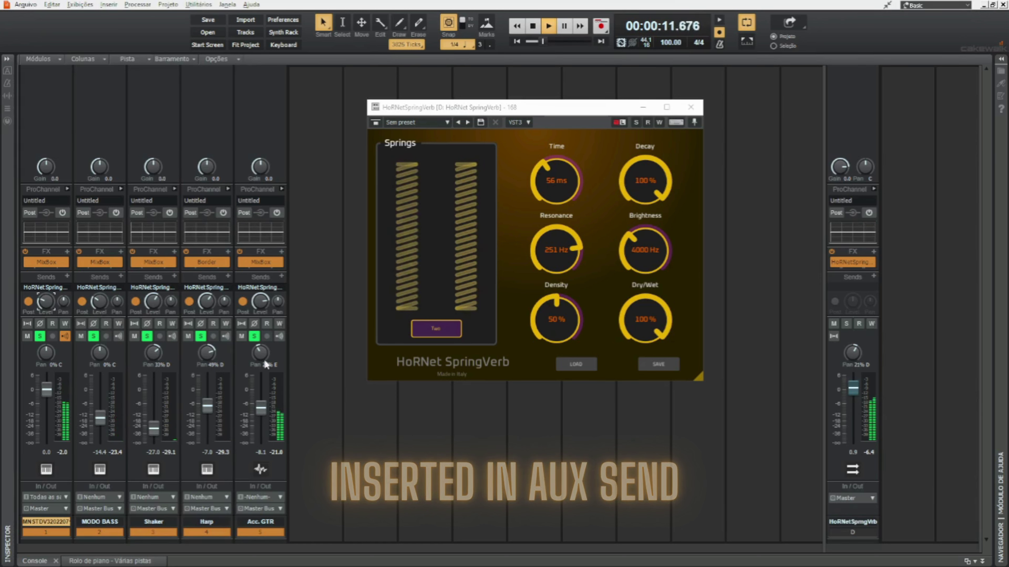
drag(262, 306, 262, 310)
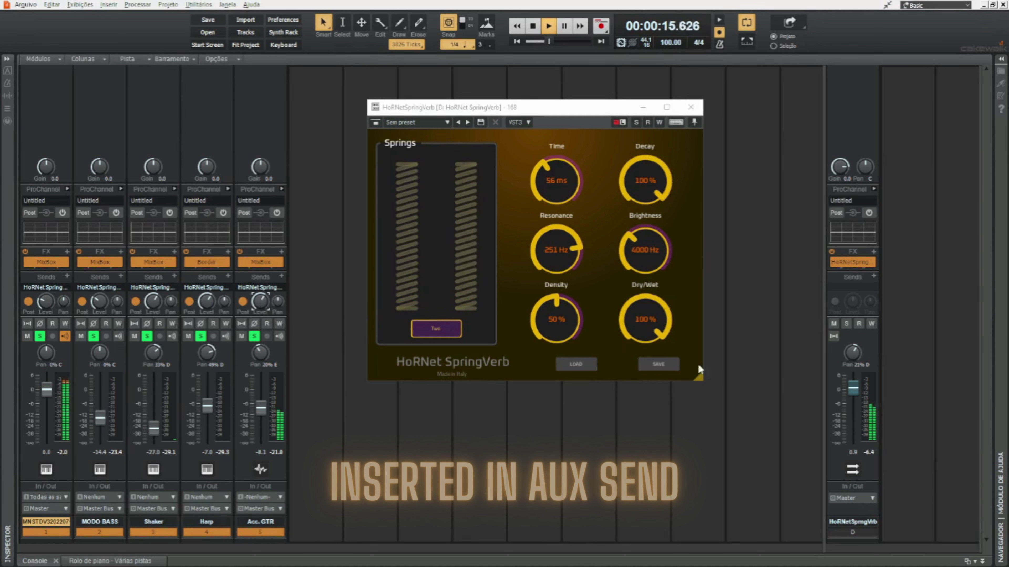
click(833, 324)
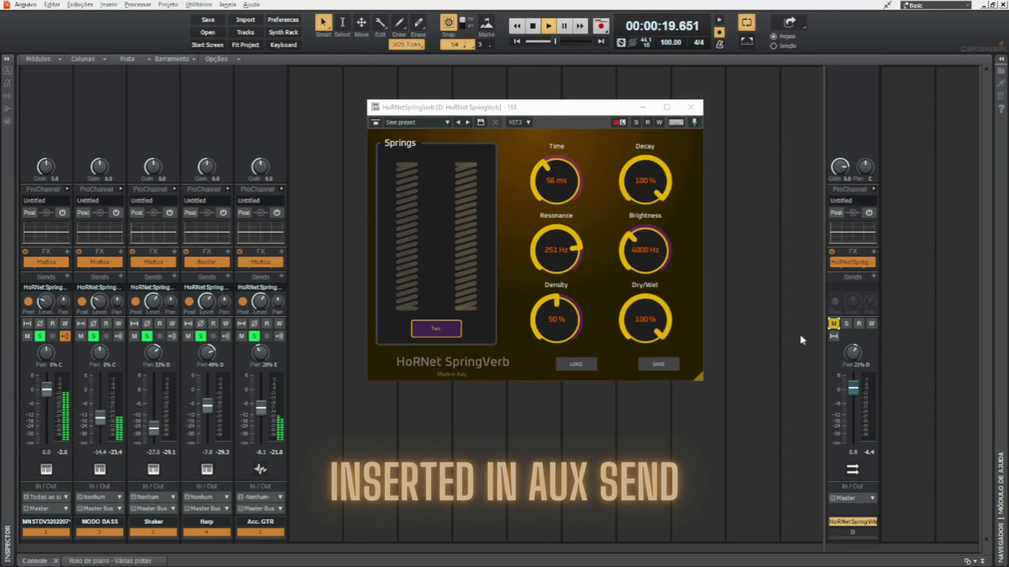
click(833, 323)
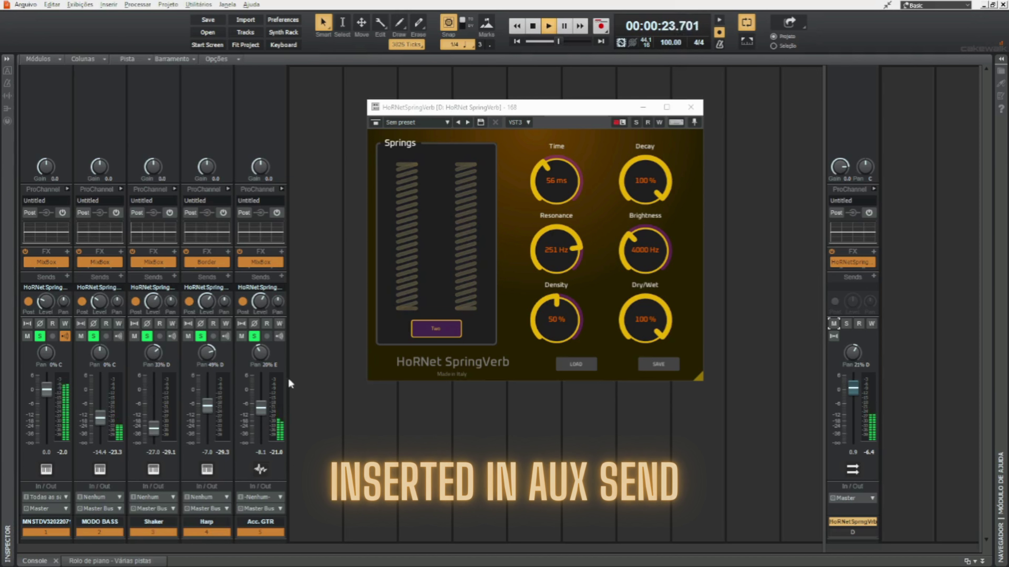
click(261, 303)
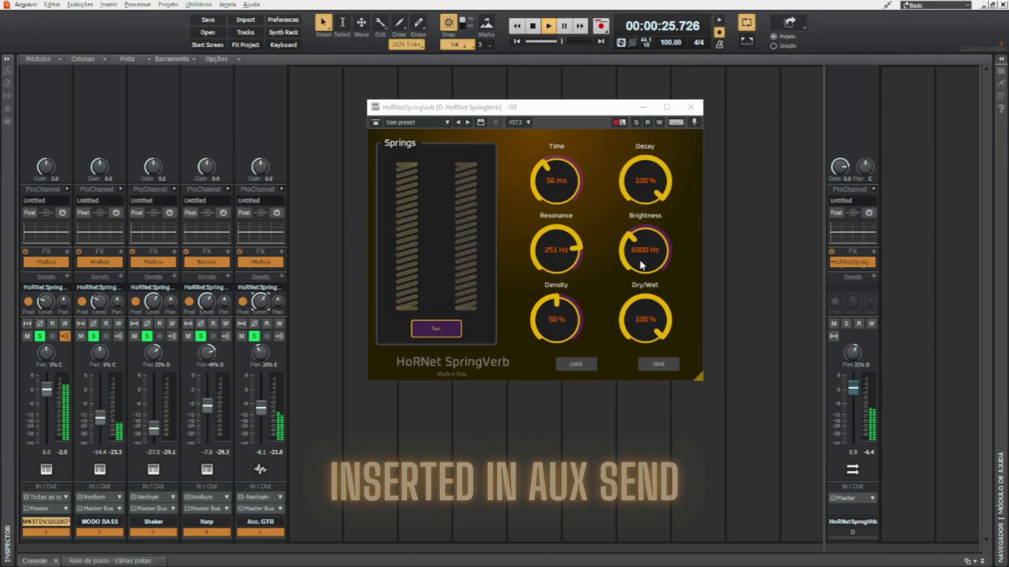
Step: Set SpringVerb's brightness to 3000 Hz and raise its bus volume to 4.8, leaving the bus unmuted with its pan centred
drag(645, 237, 645, 261)
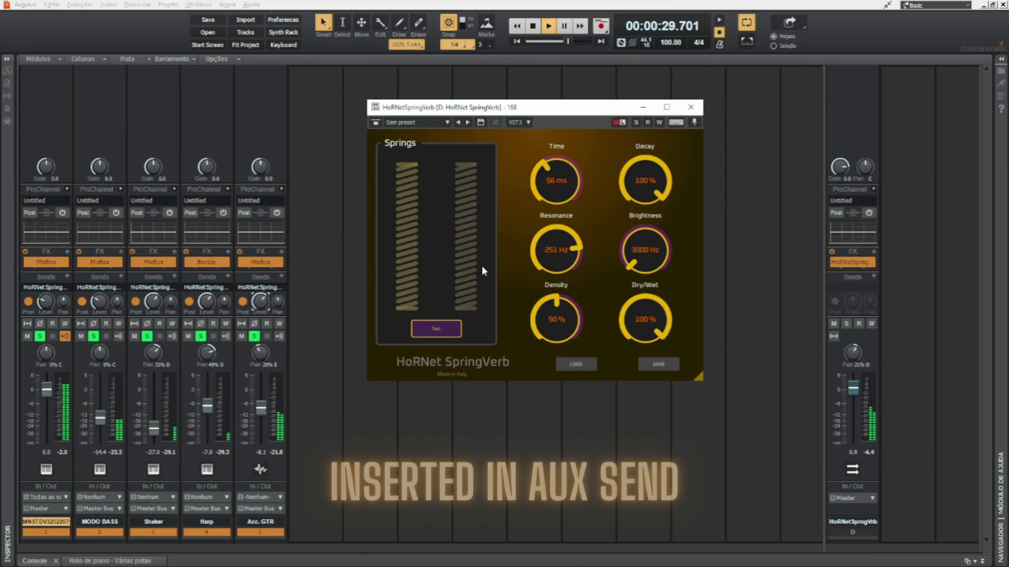
drag(853, 388, 853, 382)
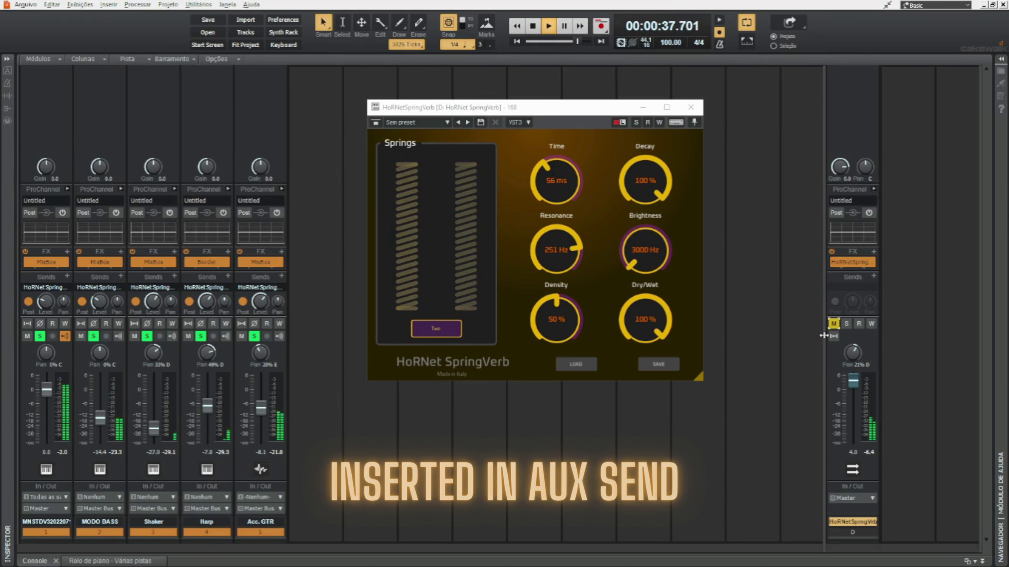
click(833, 325)
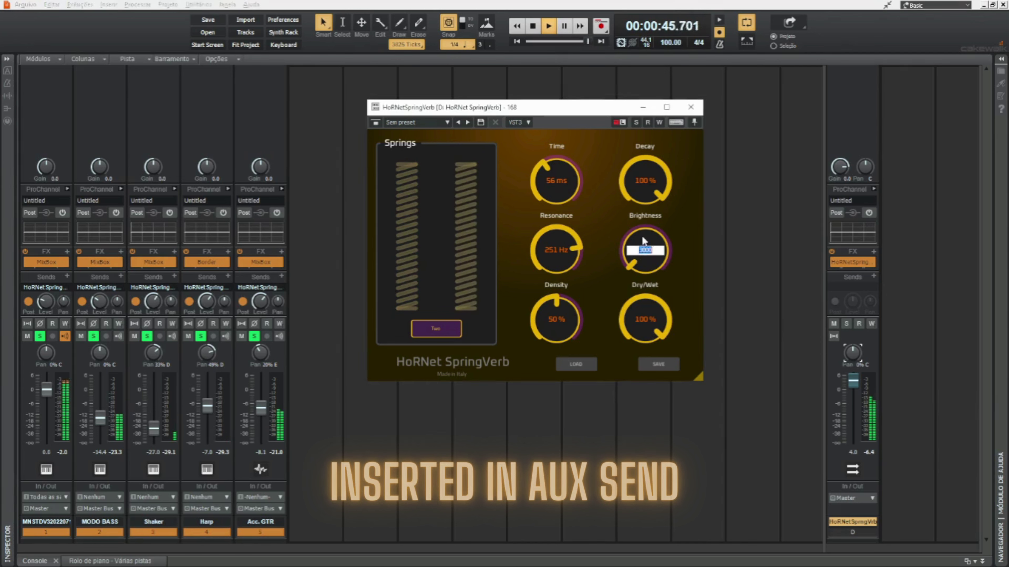
Step: Set SpringVerb's brightness to 6000 Hz, decay to 40 % and time to 80 ms
drag(638, 235, 638, 194)
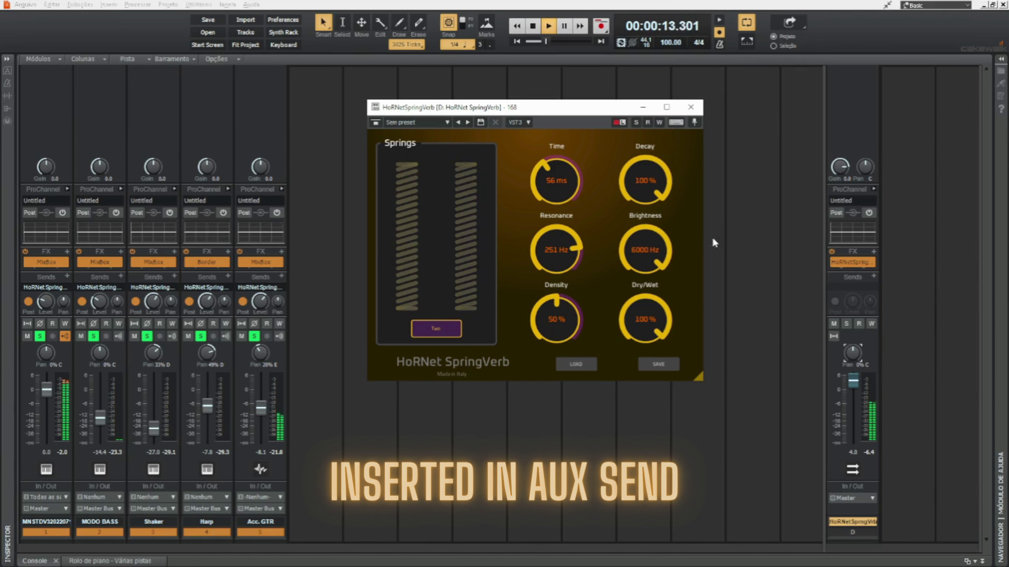
drag(666, 180, 666, 219)
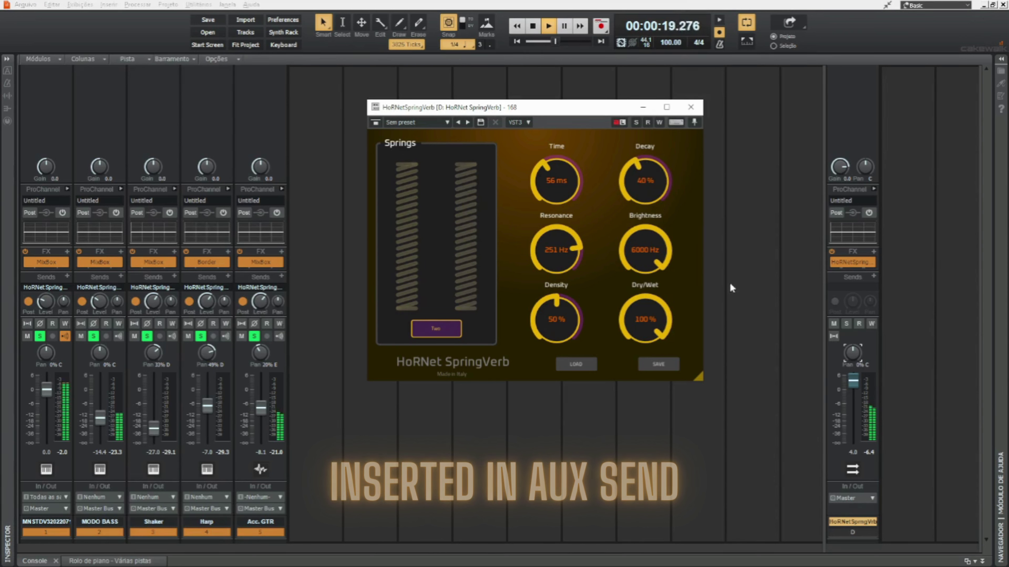
drag(559, 170, 559, 156)
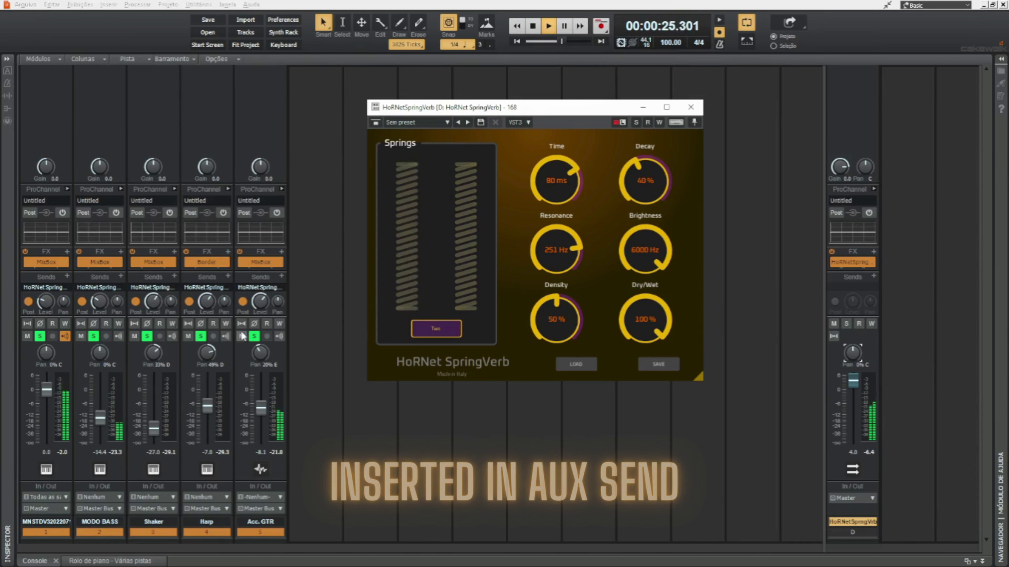
Step: Raise the Shaker track's SpringVerb send level to 4.0 and compare the mix with the reverb bus muted and unmuted
drag(154, 303, 154, 311)
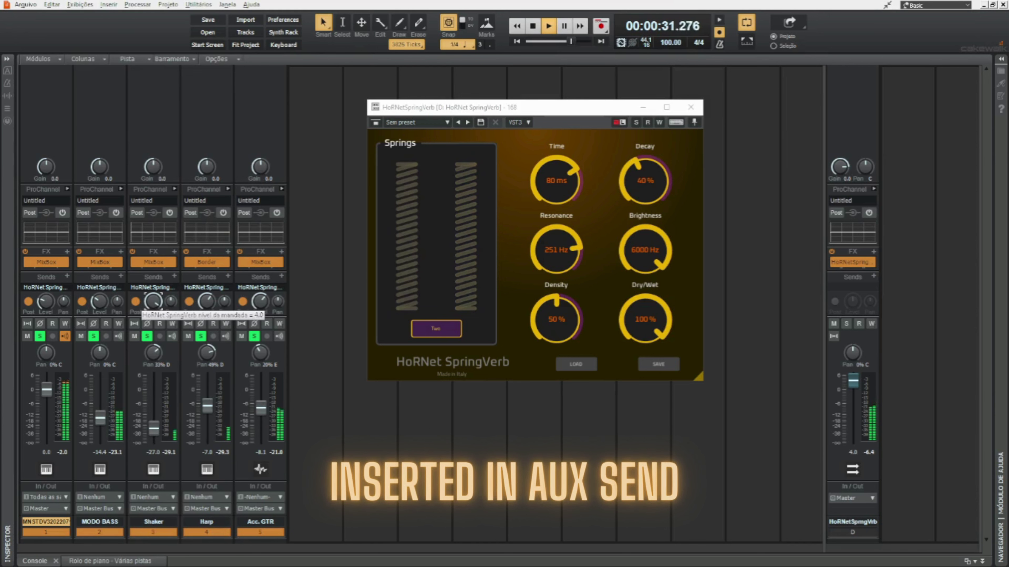
drag(154, 308, 151, 308)
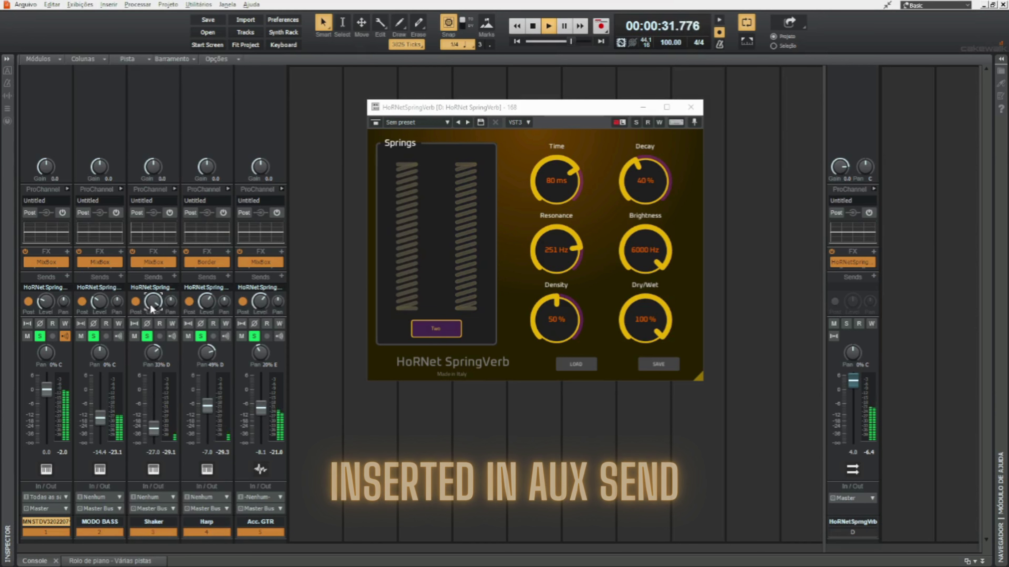
click(832, 324)
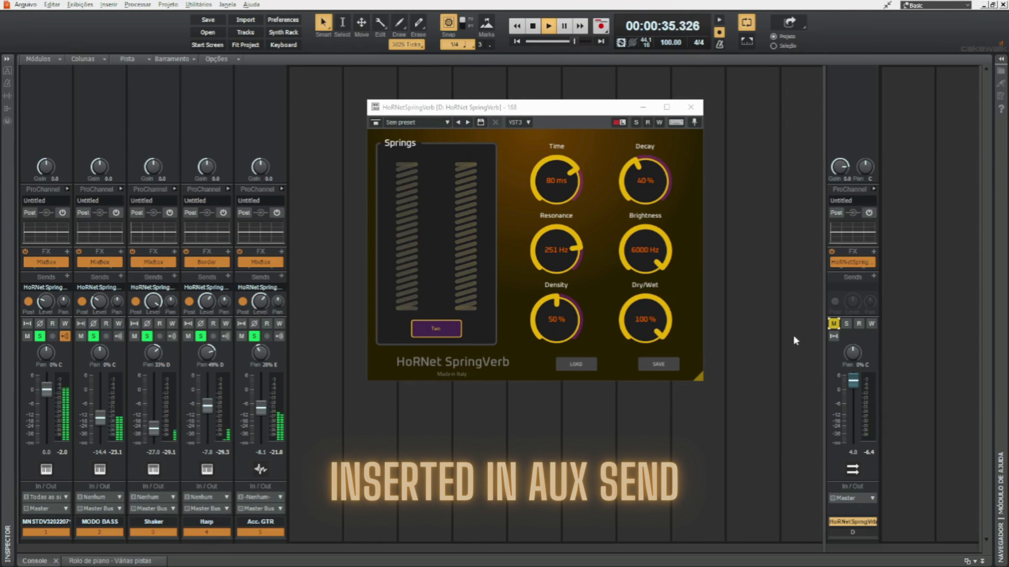
click(833, 324)
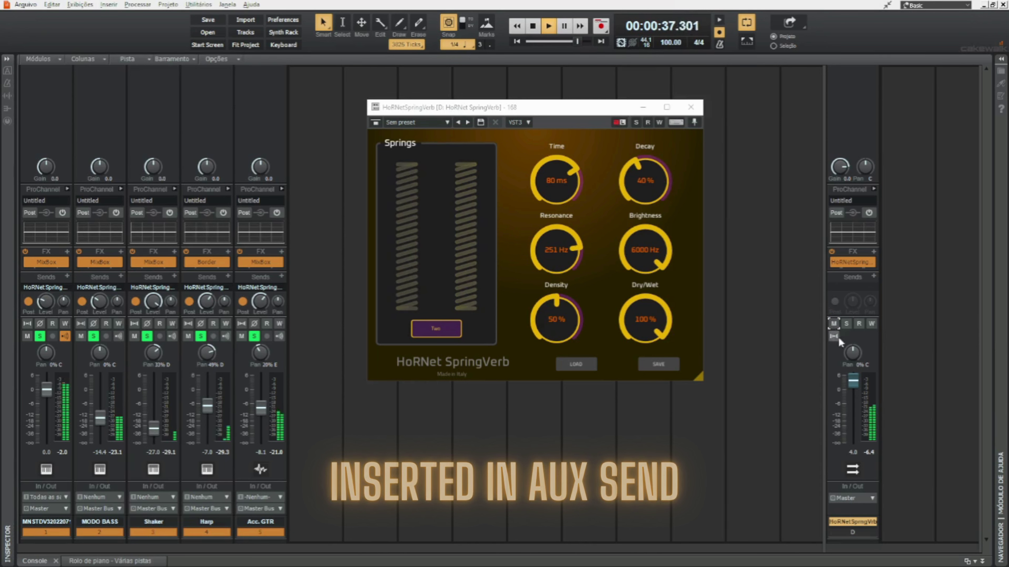
Step: Lower track 1's SpringVerb send level while the reverb bus is soloed, and end the solo
click(847, 323)
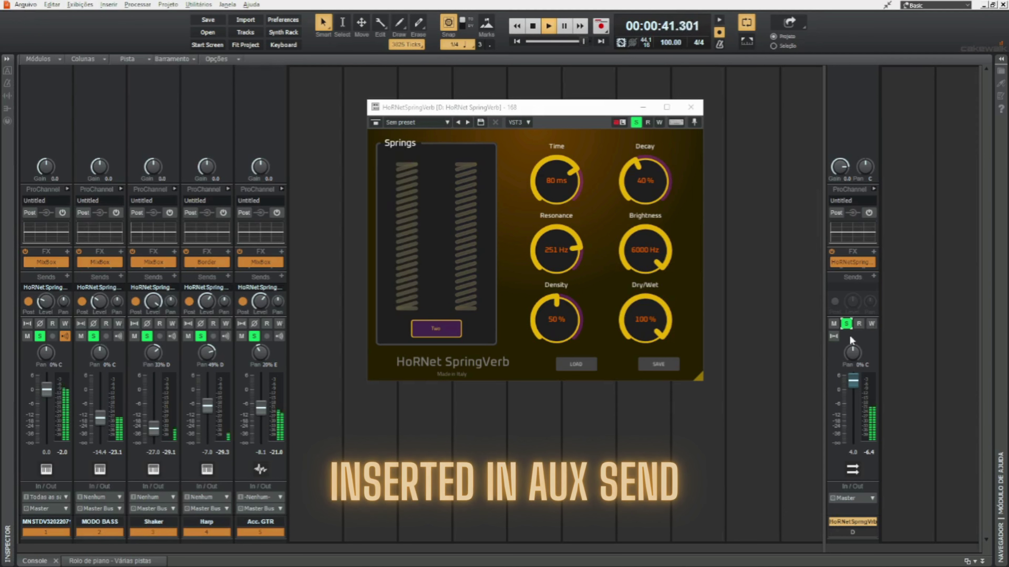
drag(46, 301, 46, 310)
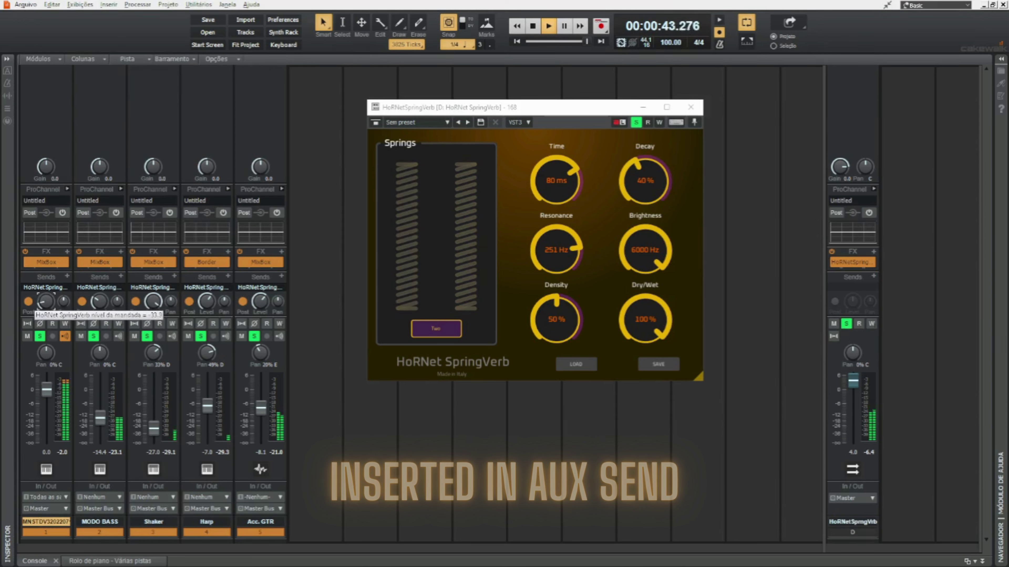
click(847, 323)
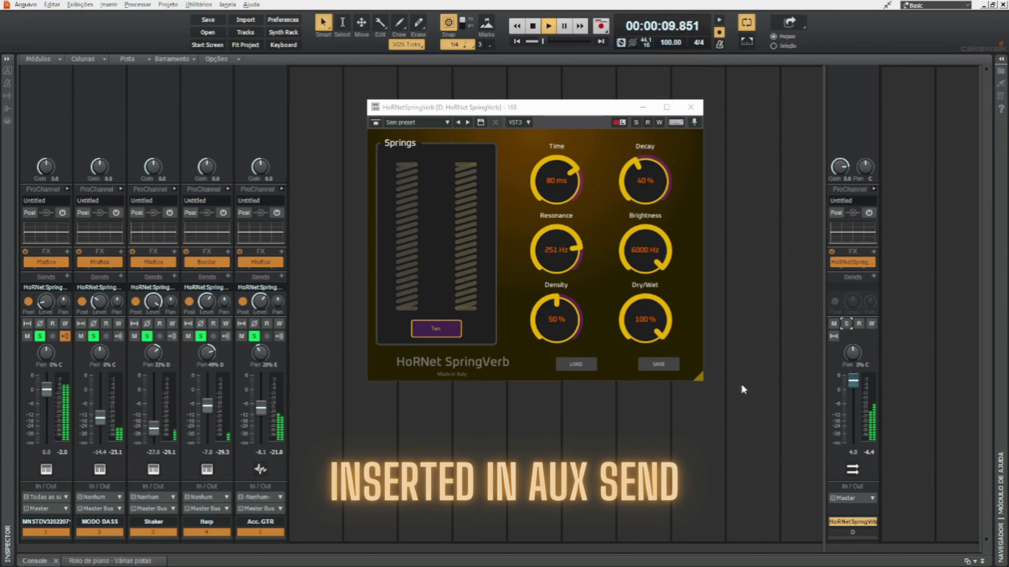
Step: Reduce SpringVerb's decay to 30 % and raise the reverb bus volume to 5.3
drag(648, 171, 648, 183)
drag(855, 385, 855, 383)
Step: Switch SpringVerb to one spring and compare the mix with the reverb bus muted and unmuted
click(436, 328)
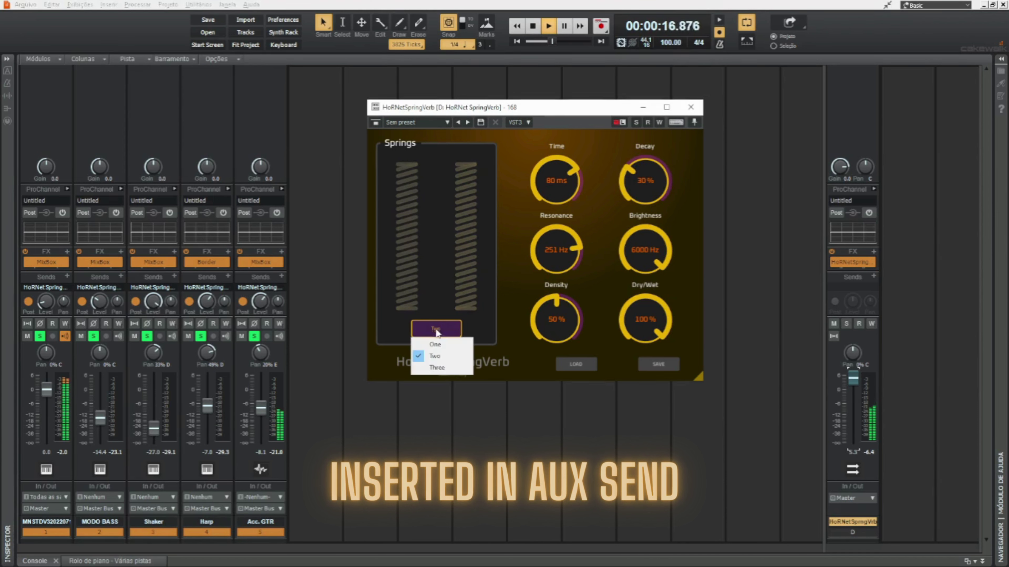
click(439, 346)
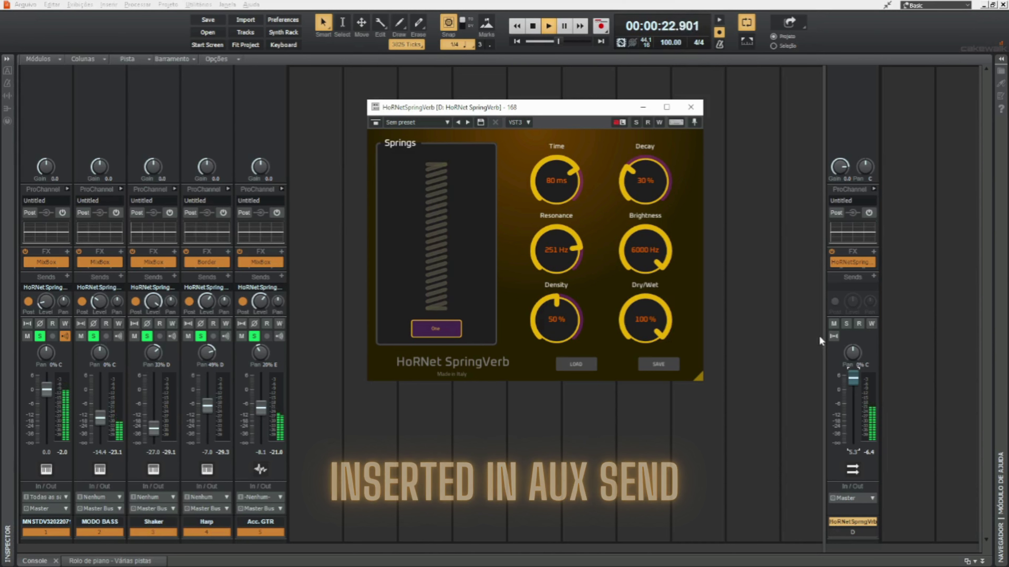
click(831, 325)
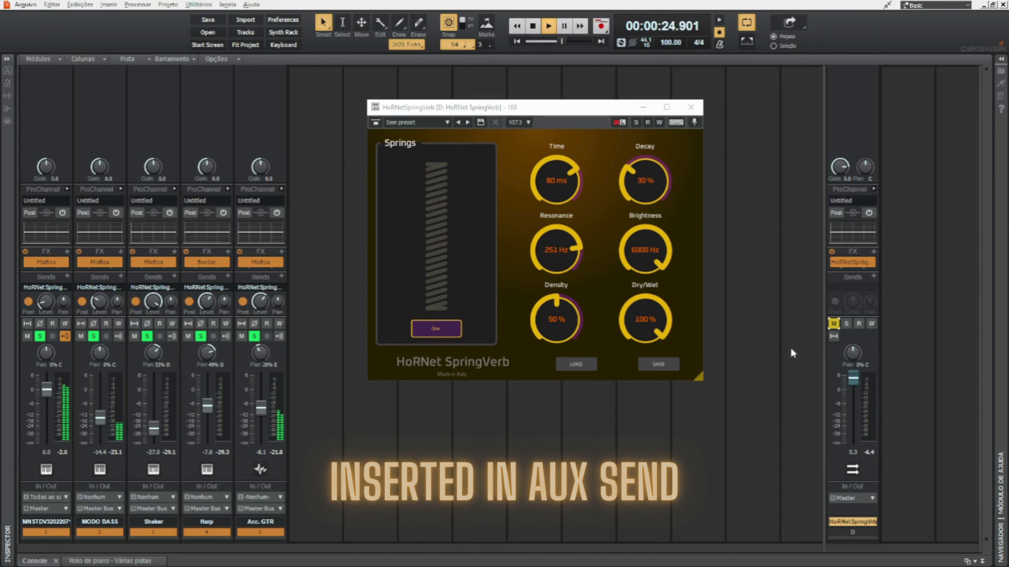
click(833, 324)
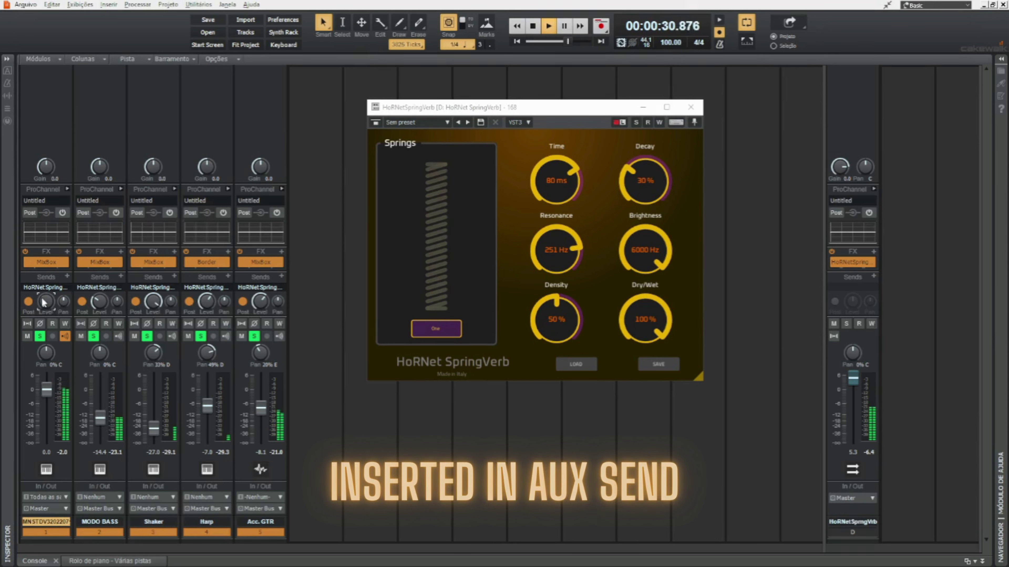
Step: Lower the MODO BASS track's SpringVerb send level and compare the mix with the reverb bus muted and unmuted
mouse_move(98, 305)
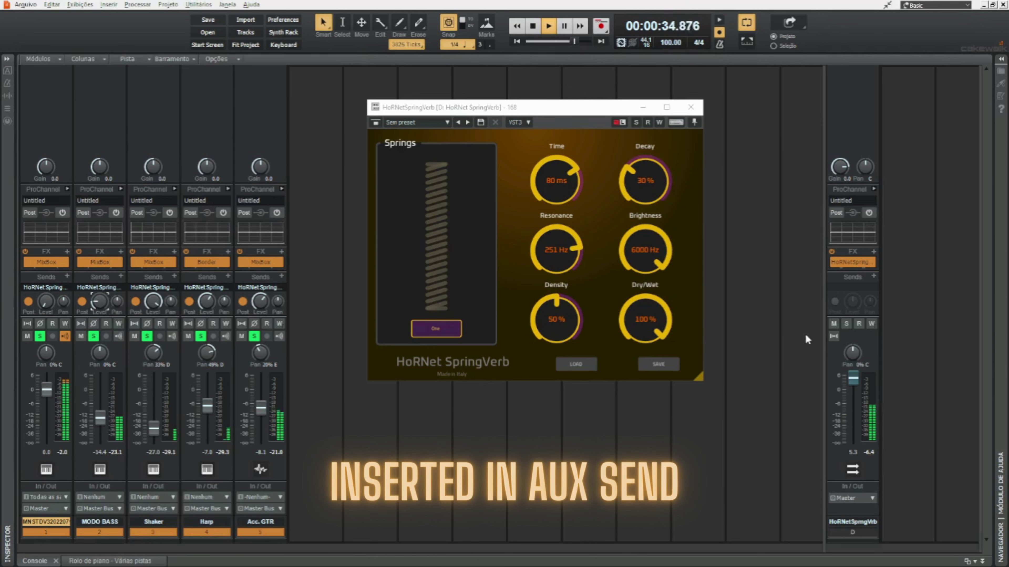
click(833, 324)
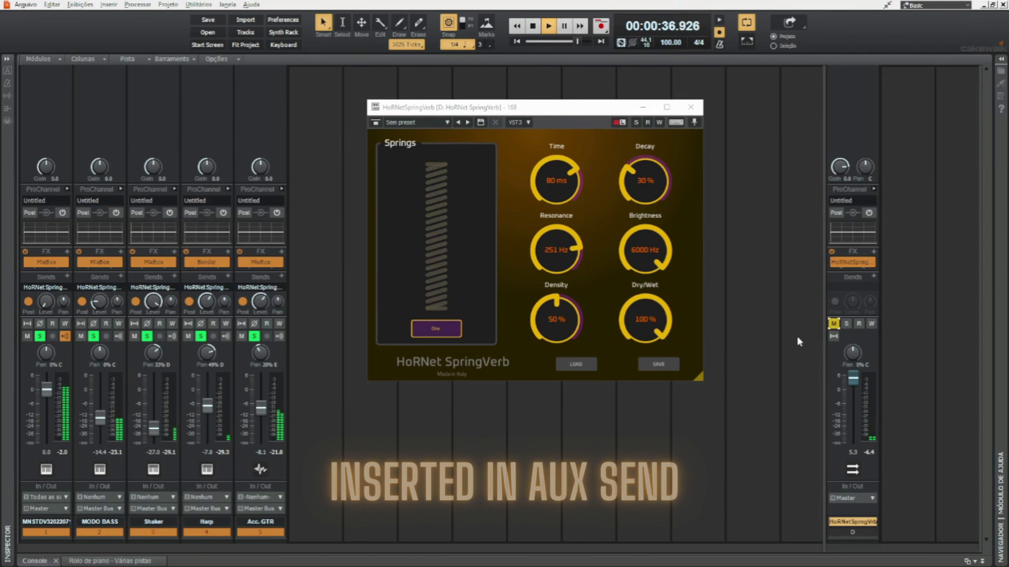
click(831, 324)
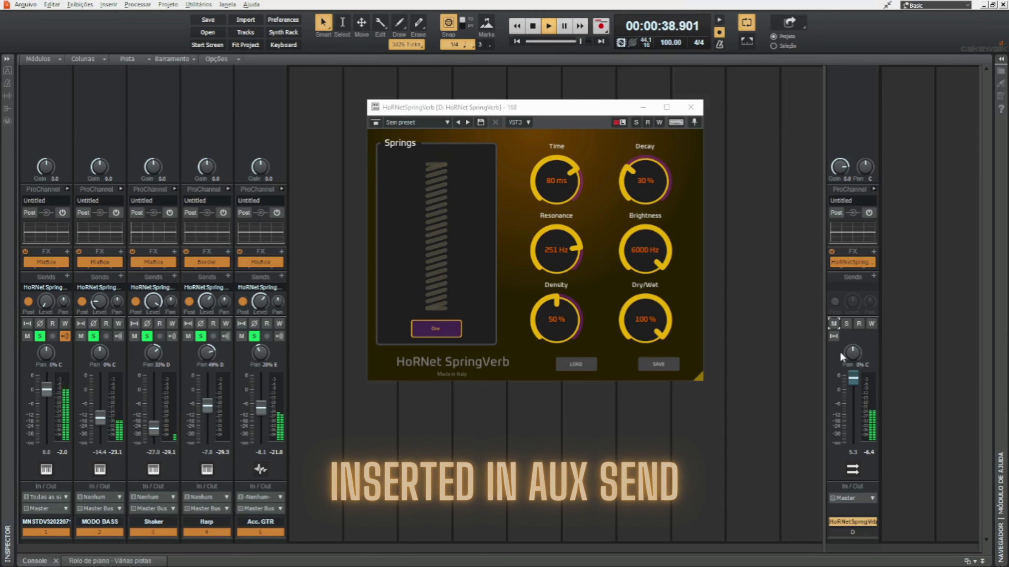
Step: Switch SpringVerb to three springs and compare the mix with the reverb bus at -2.8 and with it muted
click(436, 328)
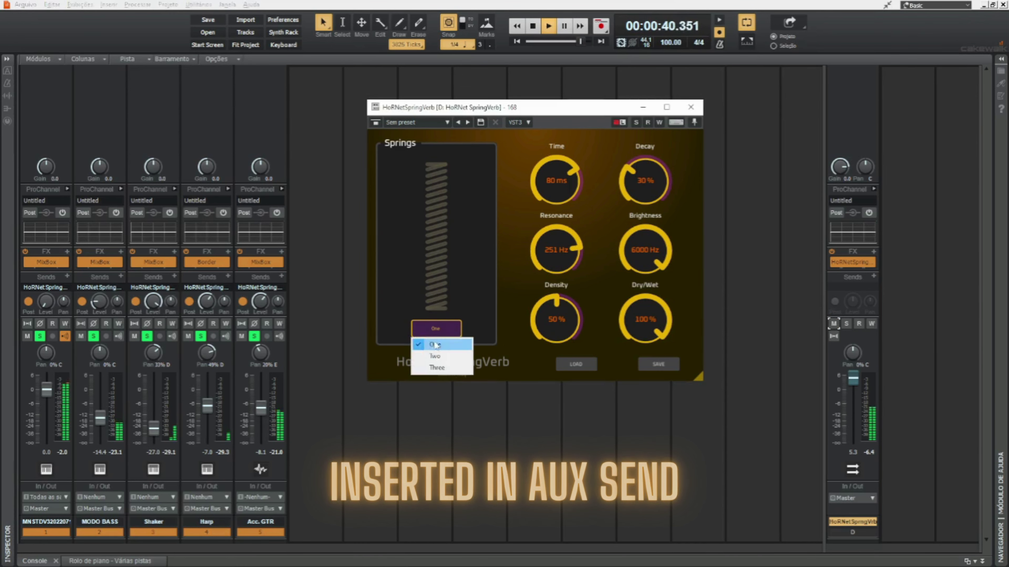
click(440, 365)
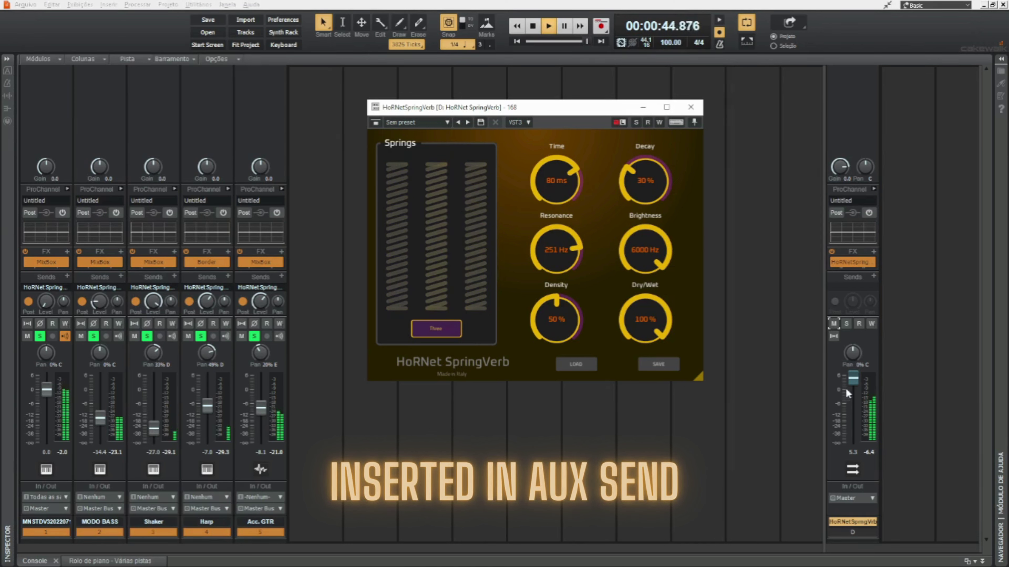
drag(853, 384, 852, 393)
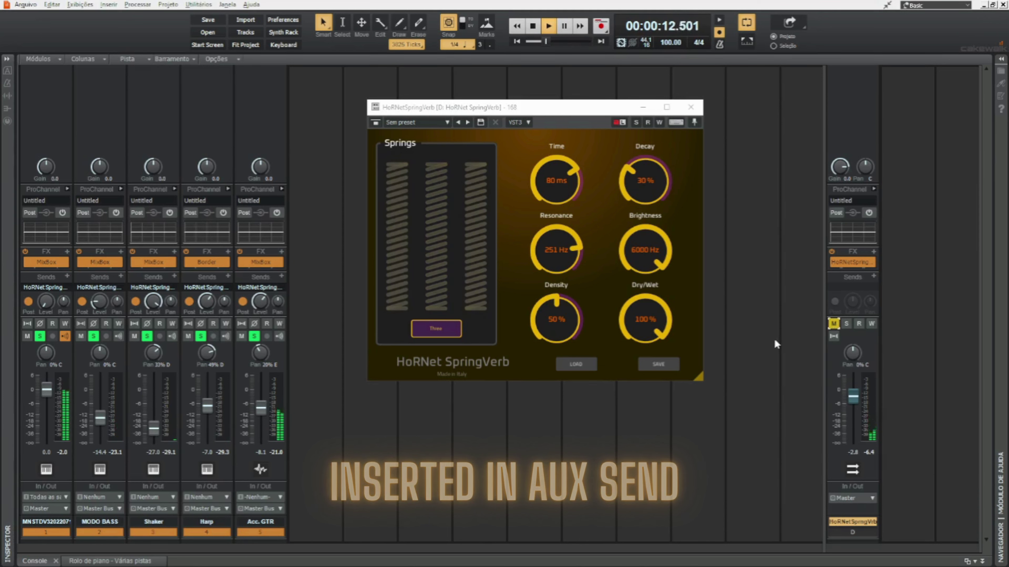
click(832, 324)
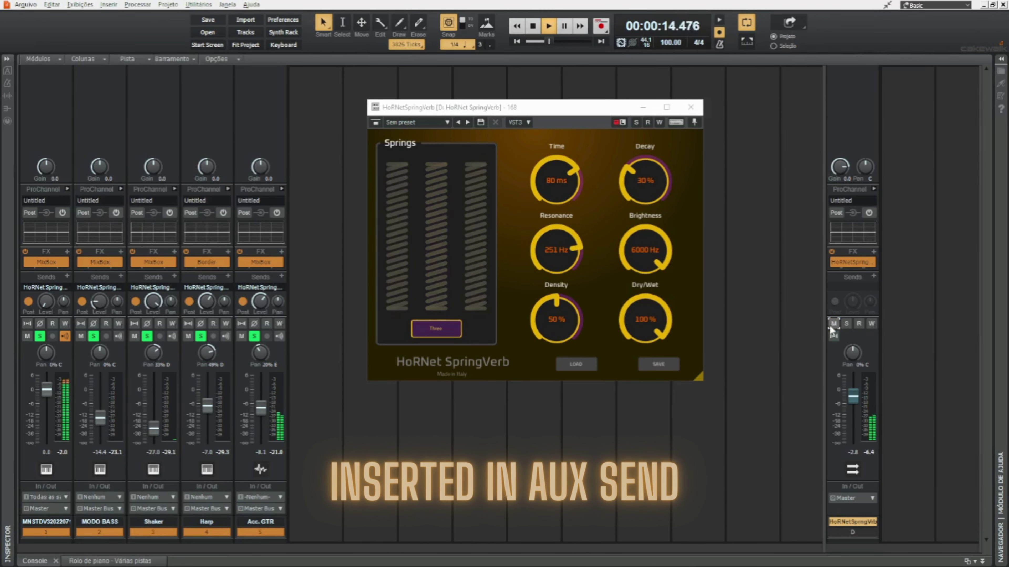
Step: Reduce SpringVerb's time to 40 ms and set the Acc. GTR track's SpringVerb send level to -3.4
mouse_move(261, 302)
mouse_down()
mouse_move(260, 292)
mouse_move(260, 304)
mouse_up()
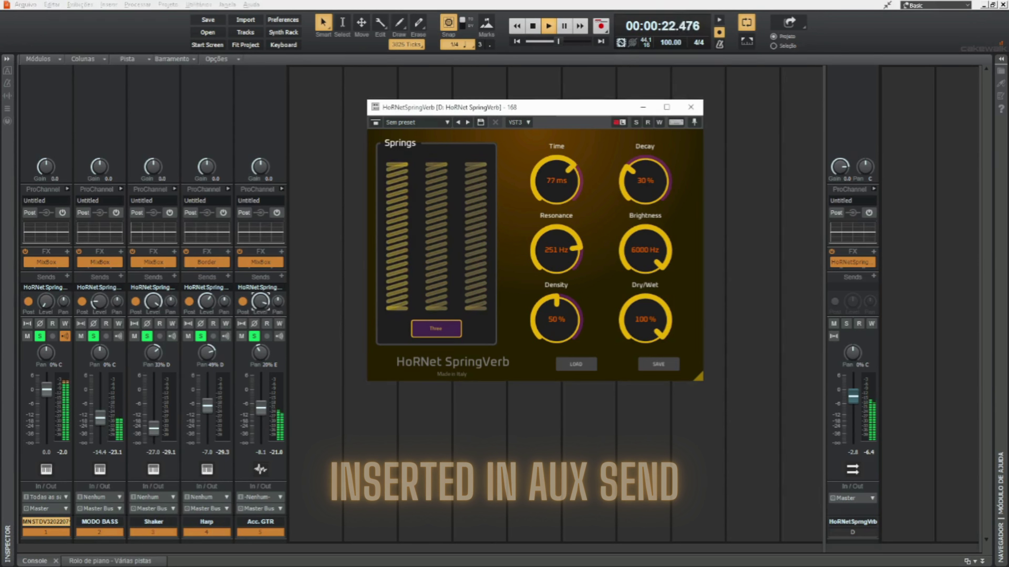
drag(565, 166, 566, 191)
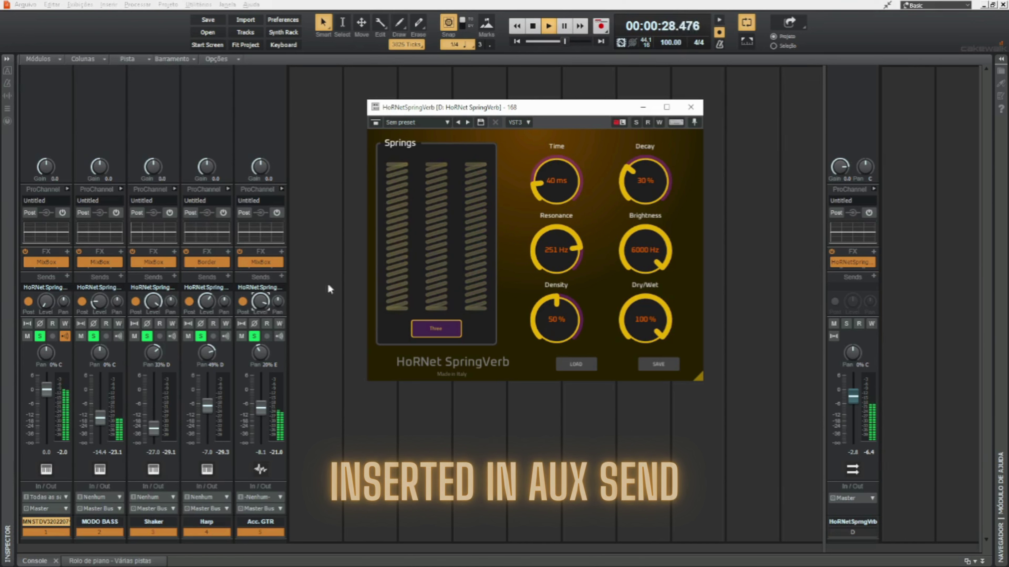
drag(261, 302, 262, 313)
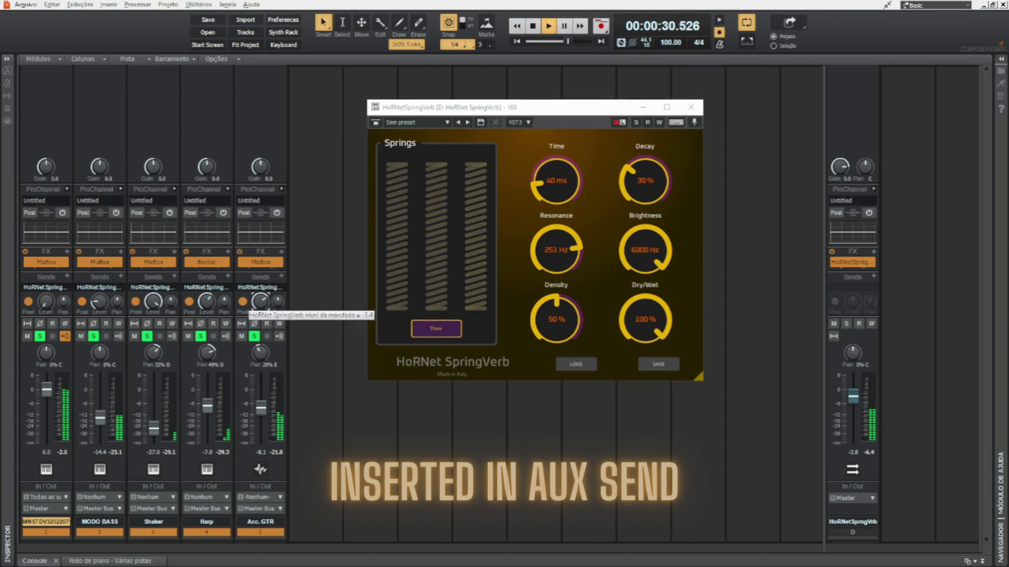
Step: Raise the reverb bus volume to 1.0 and the Harp track's send level, checking the mix with the bus muted and unmuted
drag(854, 404, 853, 395)
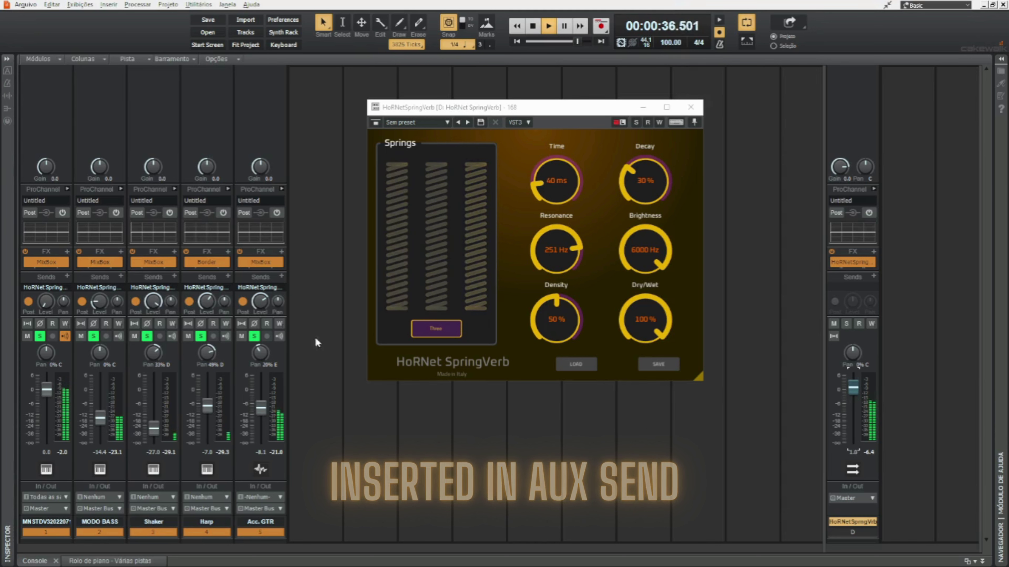
mouse_move(210, 304)
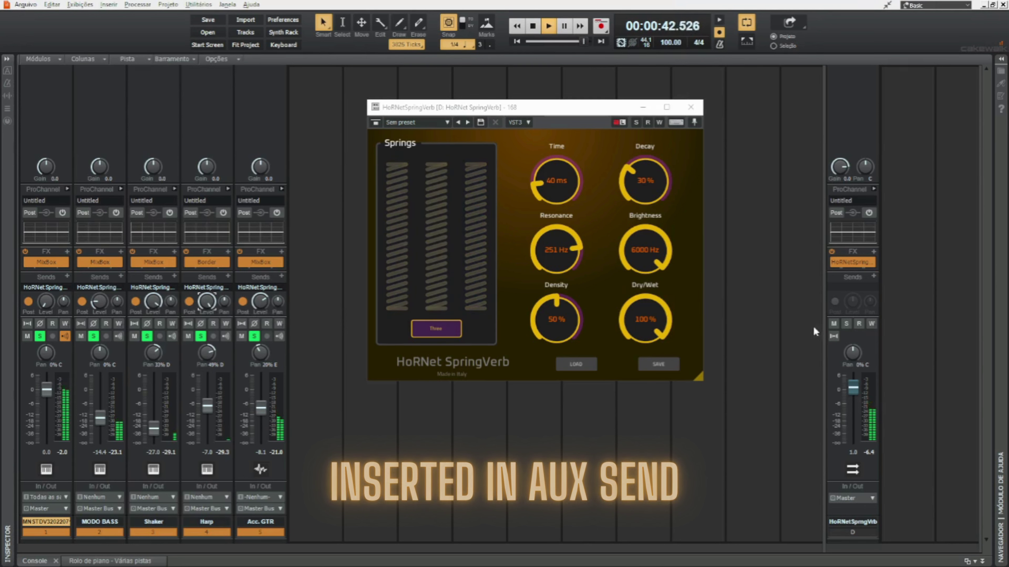
click(833, 323)
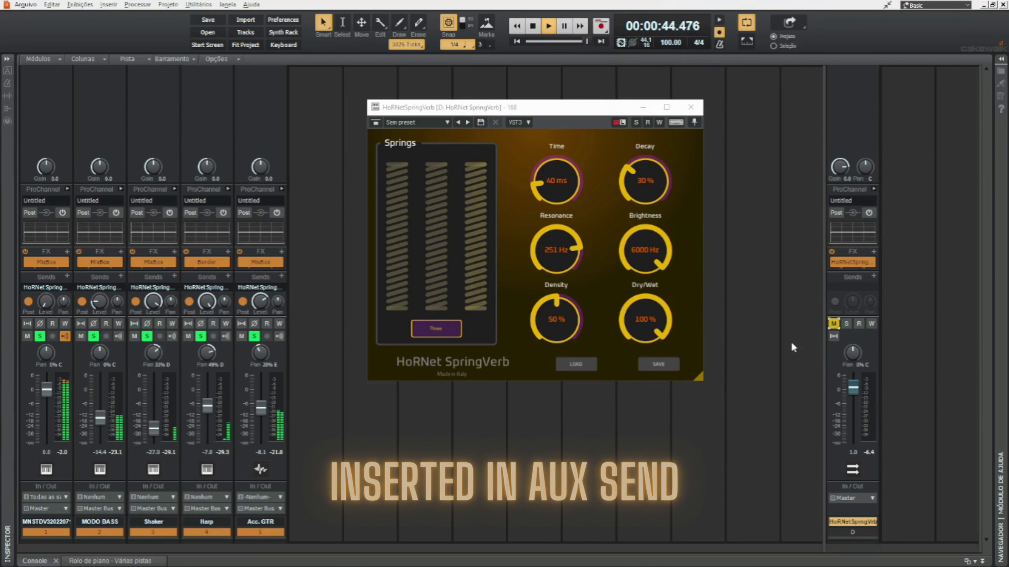
click(831, 324)
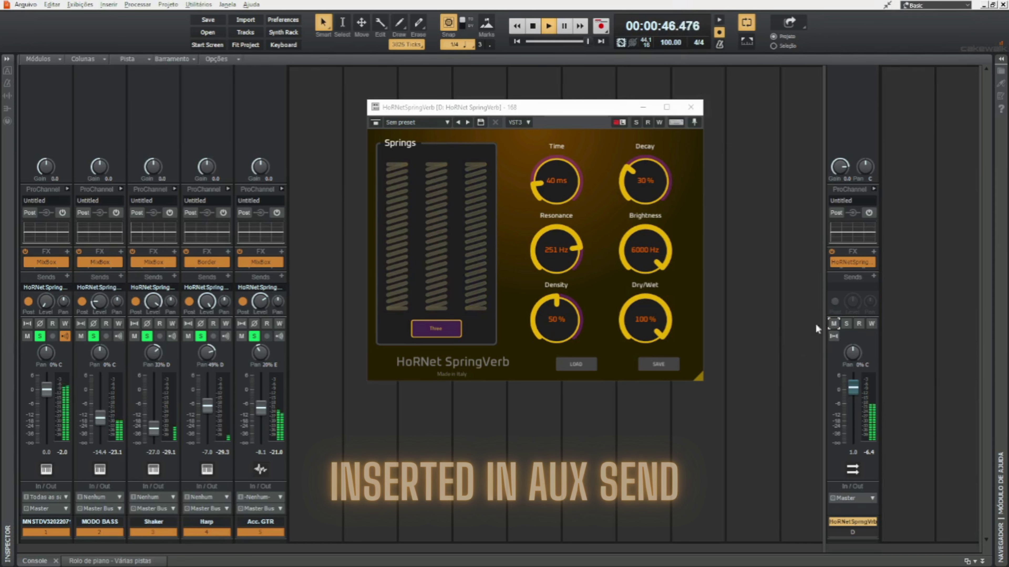
Step: Switch SpringVerb to two springs and compare the mix with the reverb bus at -0.1 and with it muted
click(435, 329)
click(435, 356)
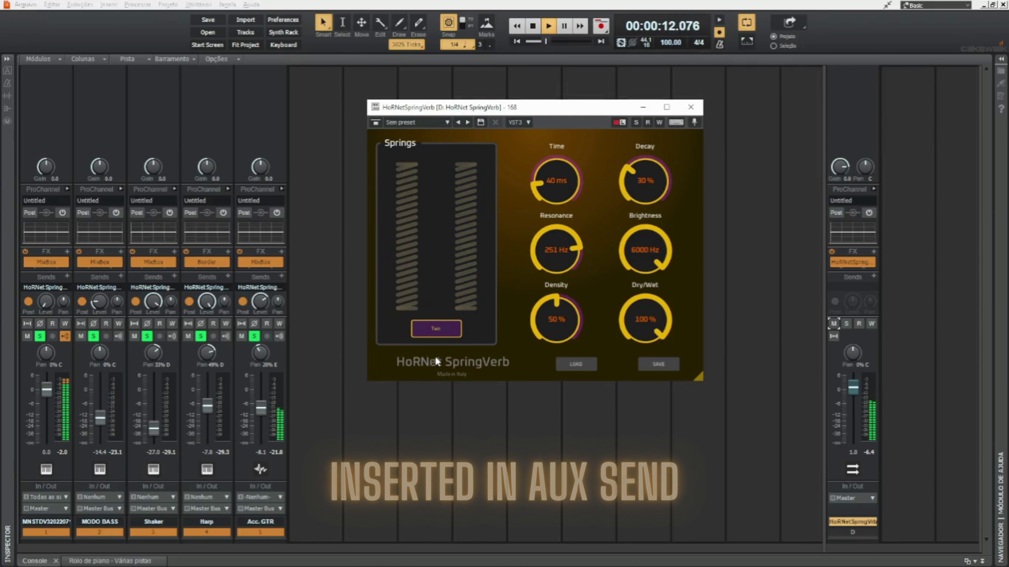
drag(853, 388, 853, 390)
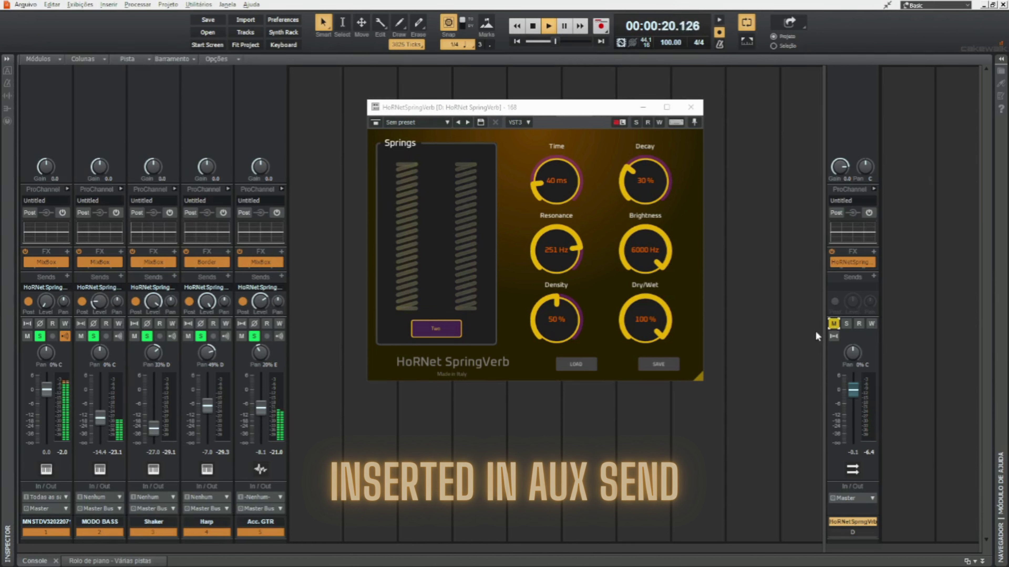
click(833, 324)
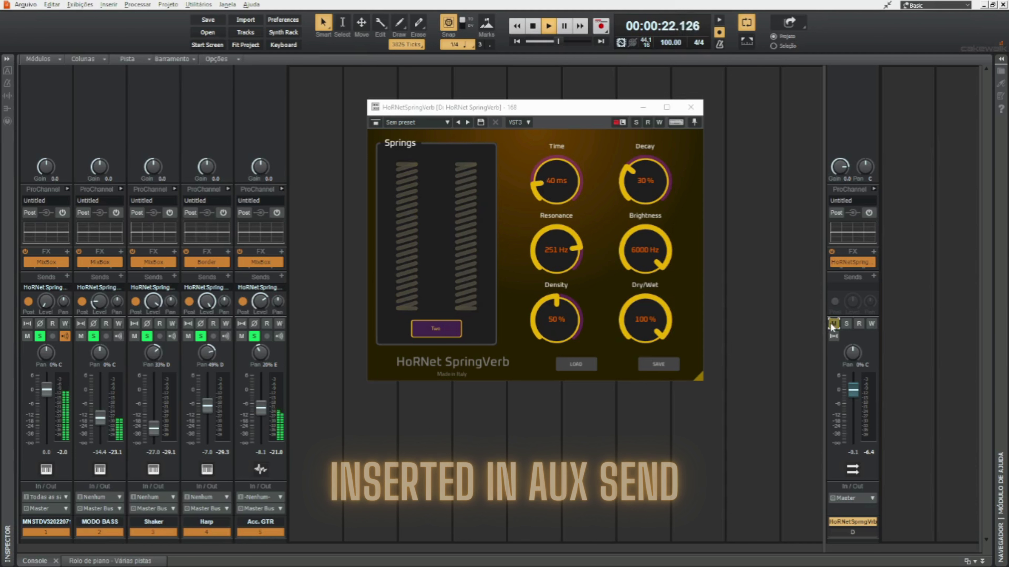
Step: Raise SpringVerb's density to 70 %, audition the reverb bus soloed at 4.4, and set the bus volume to 0.9
drag(578, 317, 578, 308)
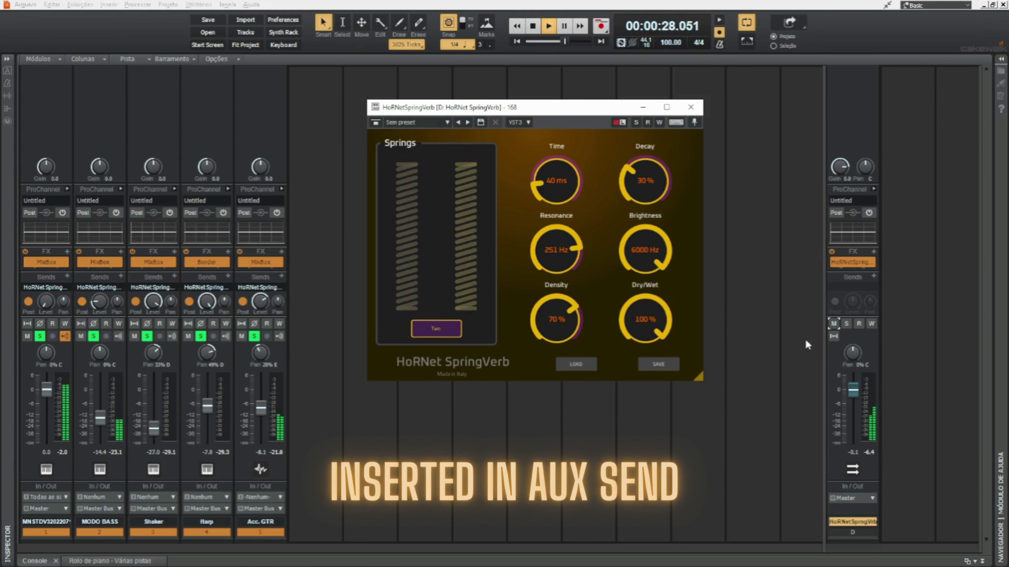
drag(852, 390, 850, 380)
click(846, 323)
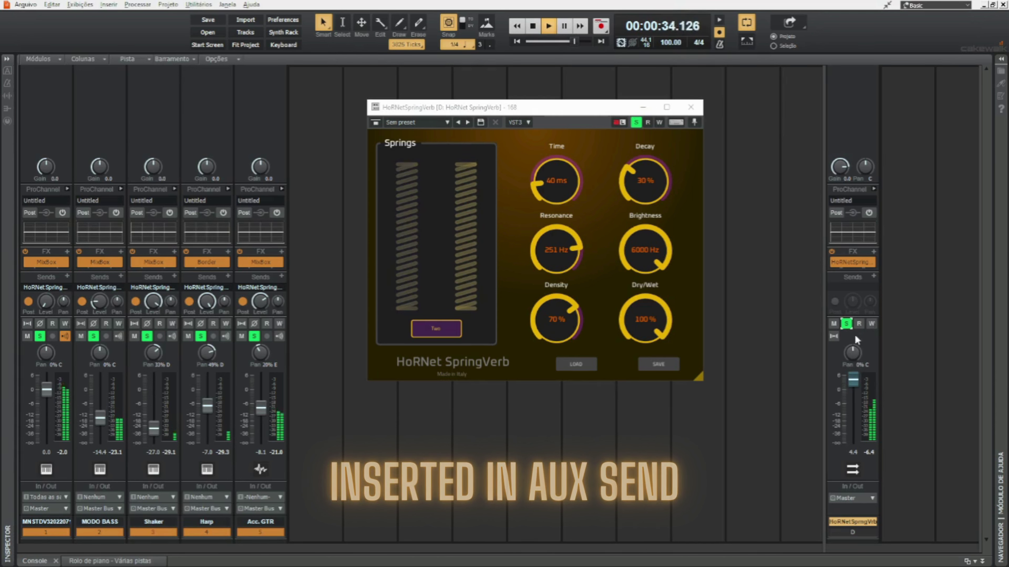
click(846, 324)
drag(847, 373, 853, 387)
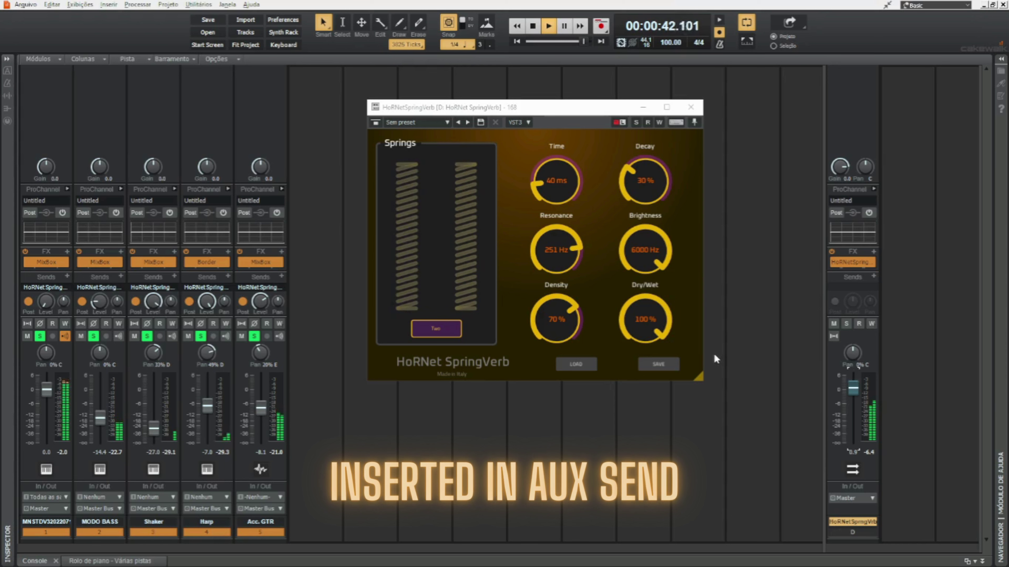
Step: Reduce SpringVerb's time to 30 ms and its resonance to 160 Hz
drag(556, 180, 556, 190)
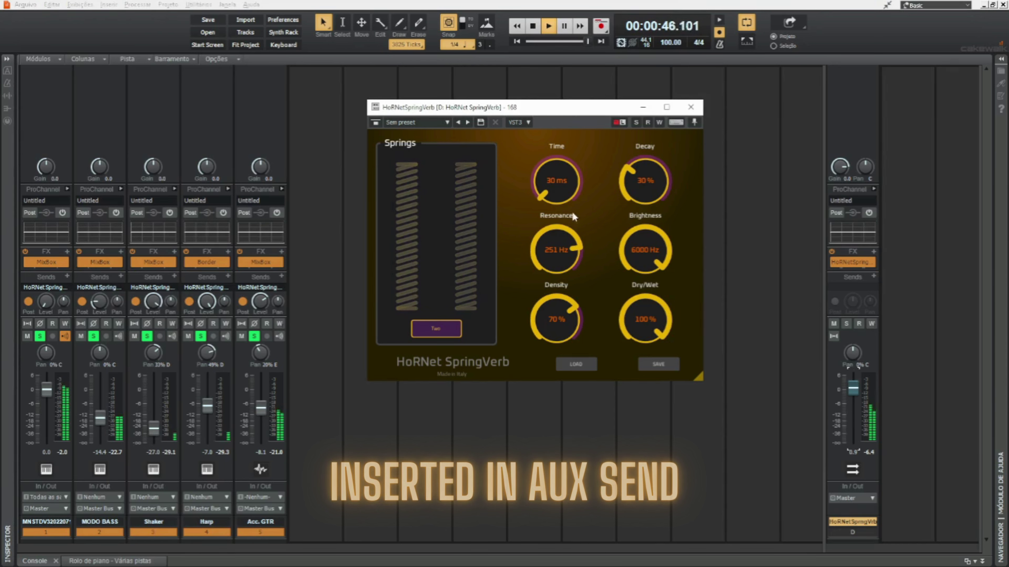
drag(556, 249, 556, 276)
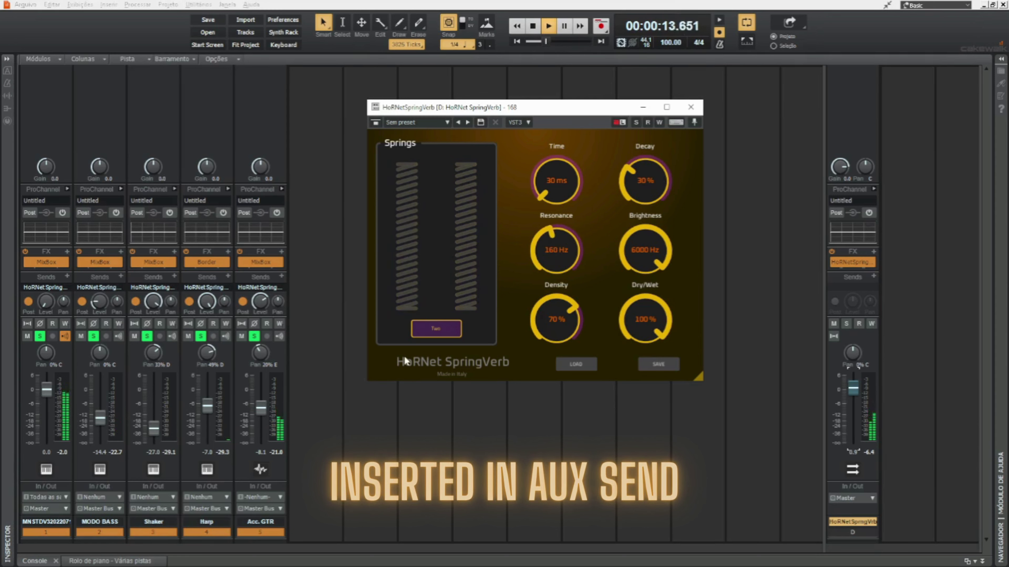
Step: Lower the Acc. GTR track volume to -8.9, and raise the reverb bus volume to 4.3 after comparing the mix with the bus muted
drag(259, 415, 259, 417)
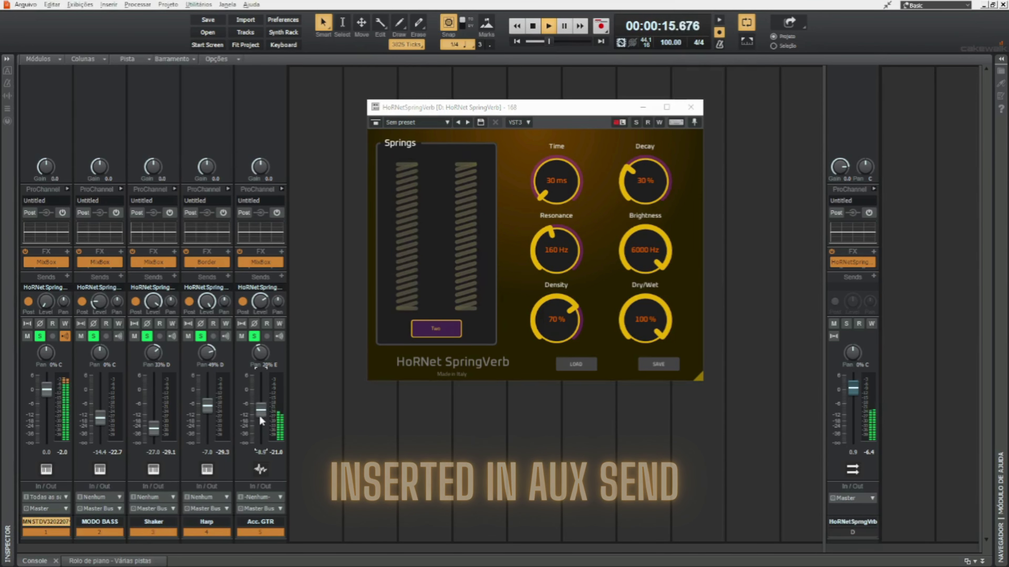
click(833, 324)
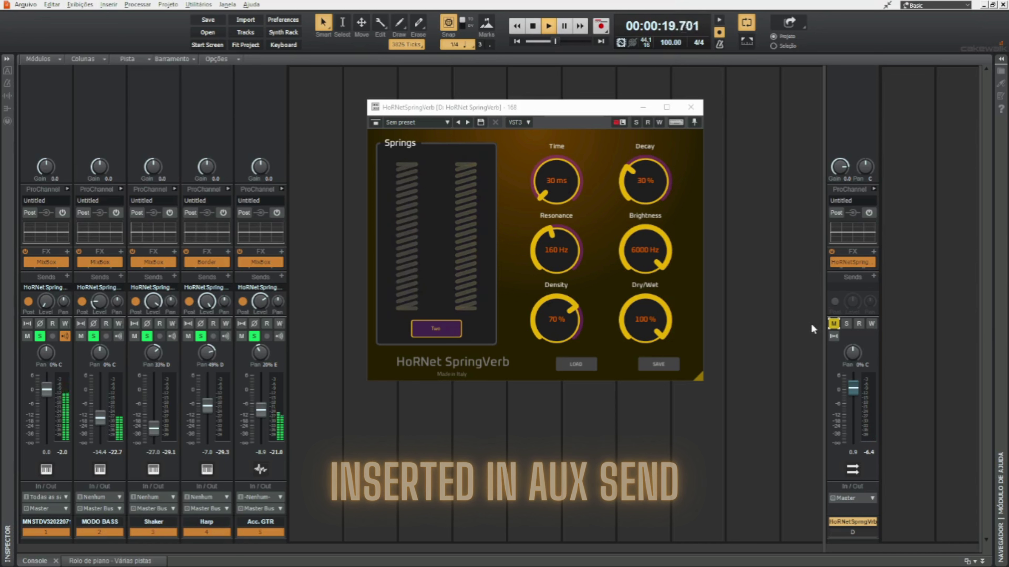
click(833, 322)
drag(853, 388, 853, 380)
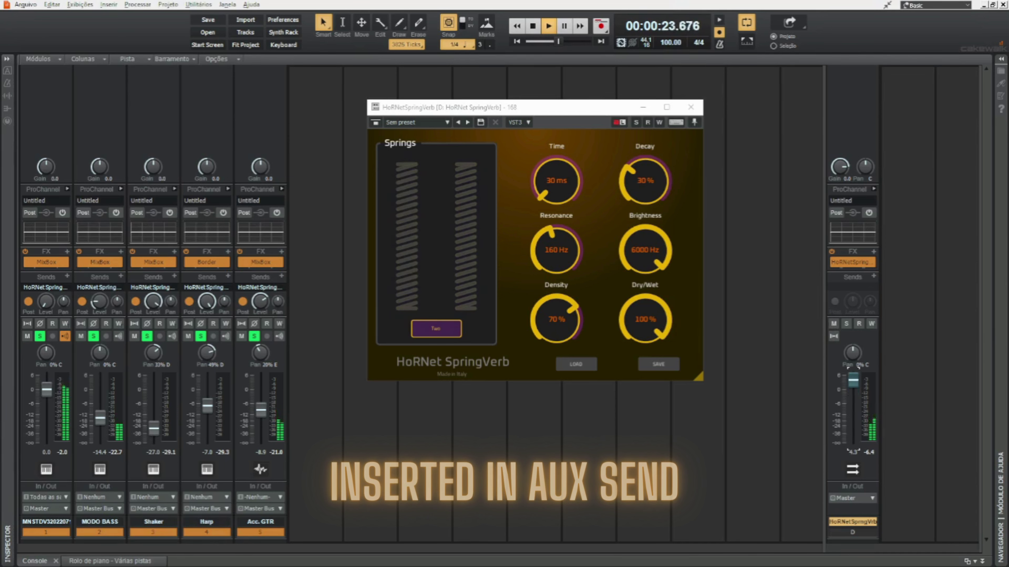
Step: Switch SpringVerb to three springs and lower the send levels of Acc. GTR to -9.6, Harp and Shaker
click(436, 329)
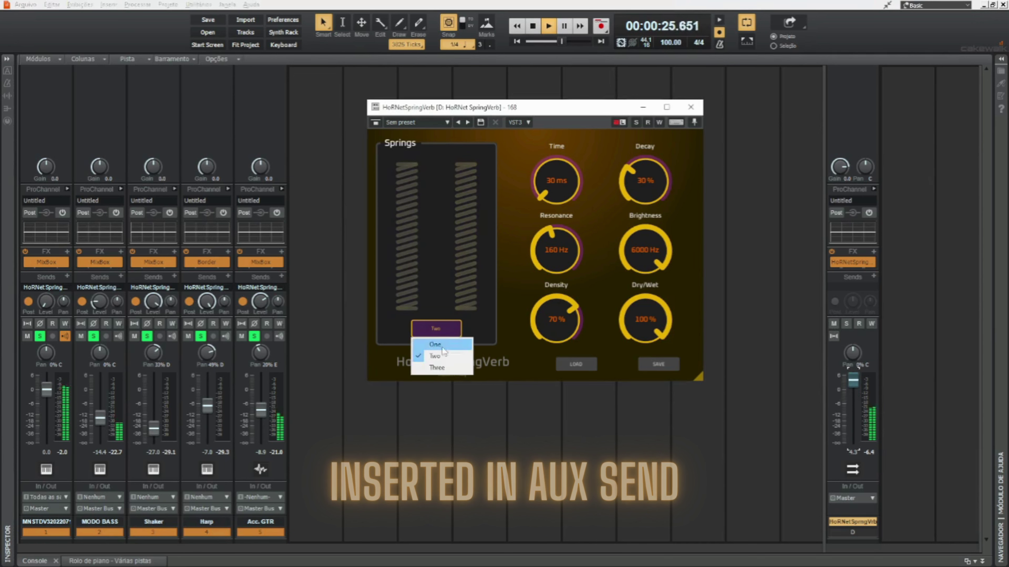
click(437, 368)
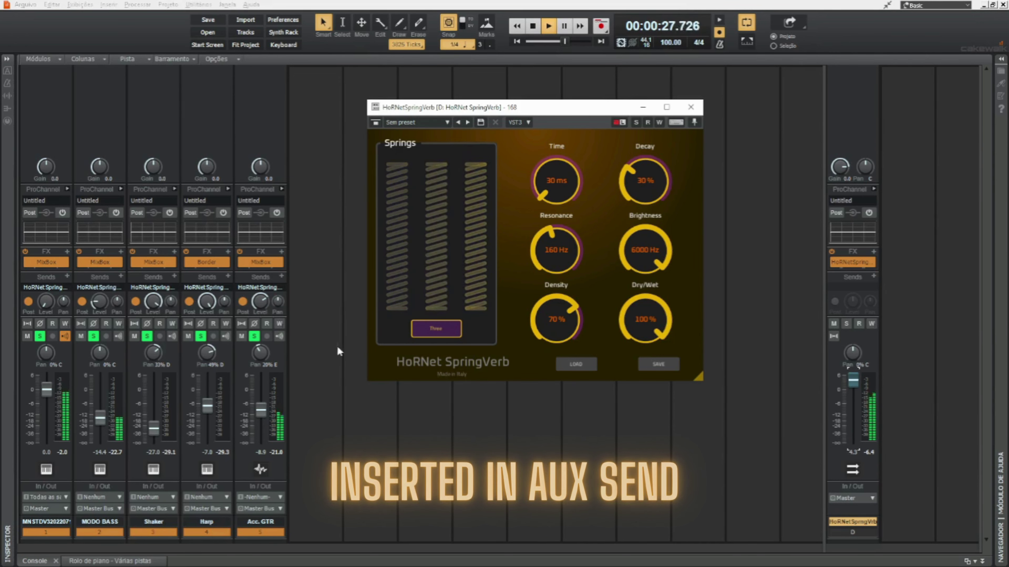
drag(260, 302, 260, 302)
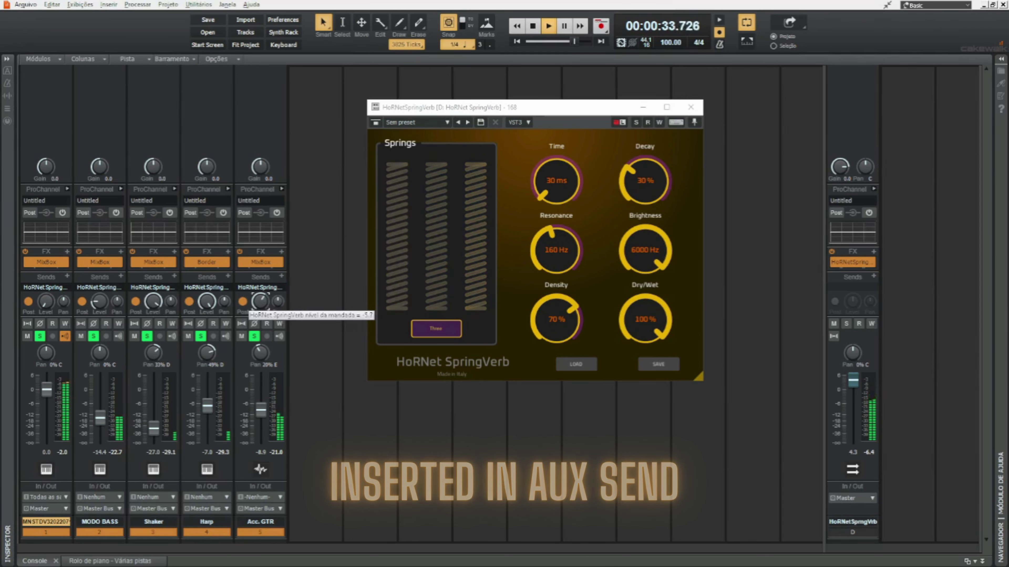
scroll(259, 306, down, 1)
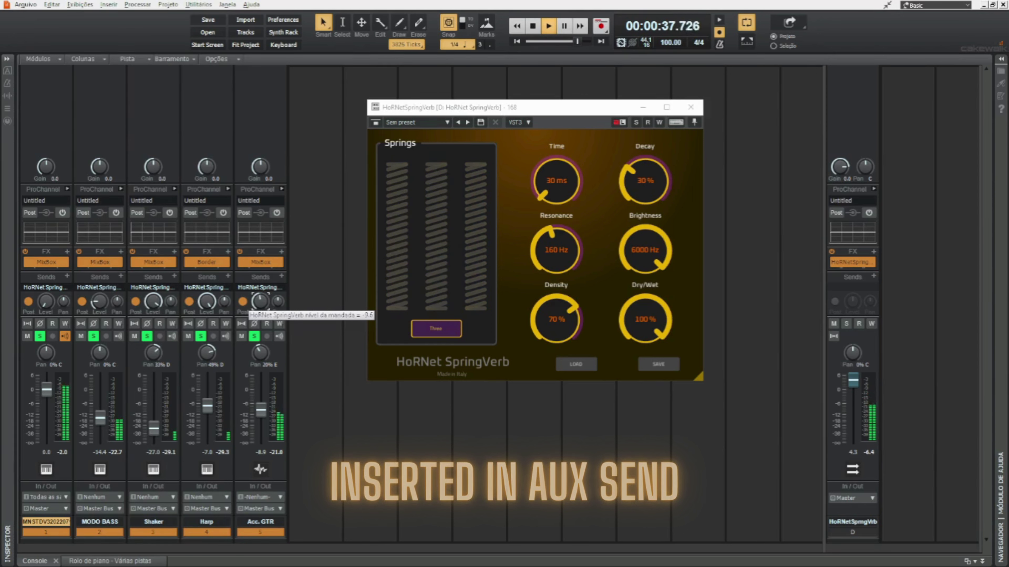
mouse_move(208, 307)
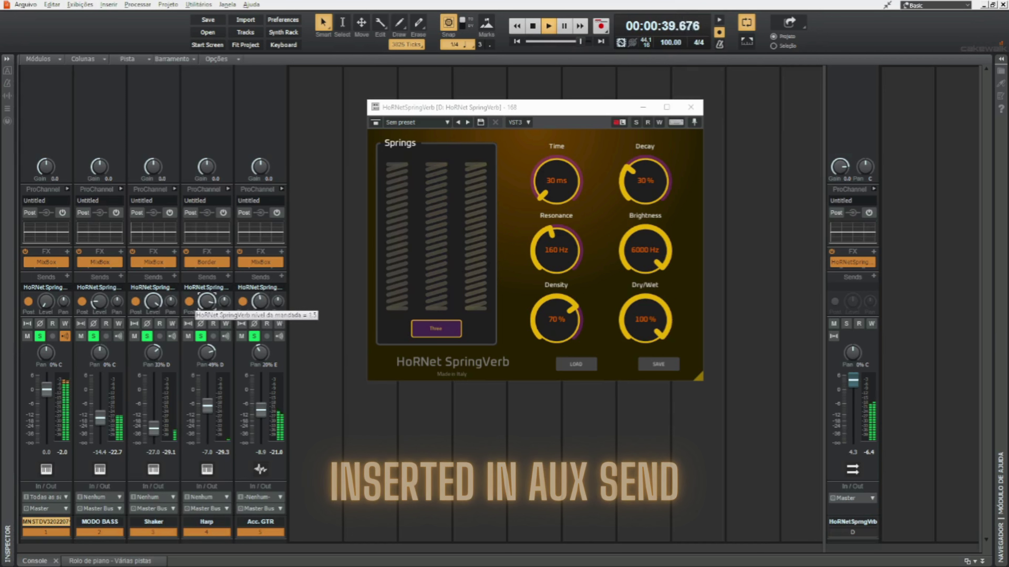
mouse_move(154, 303)
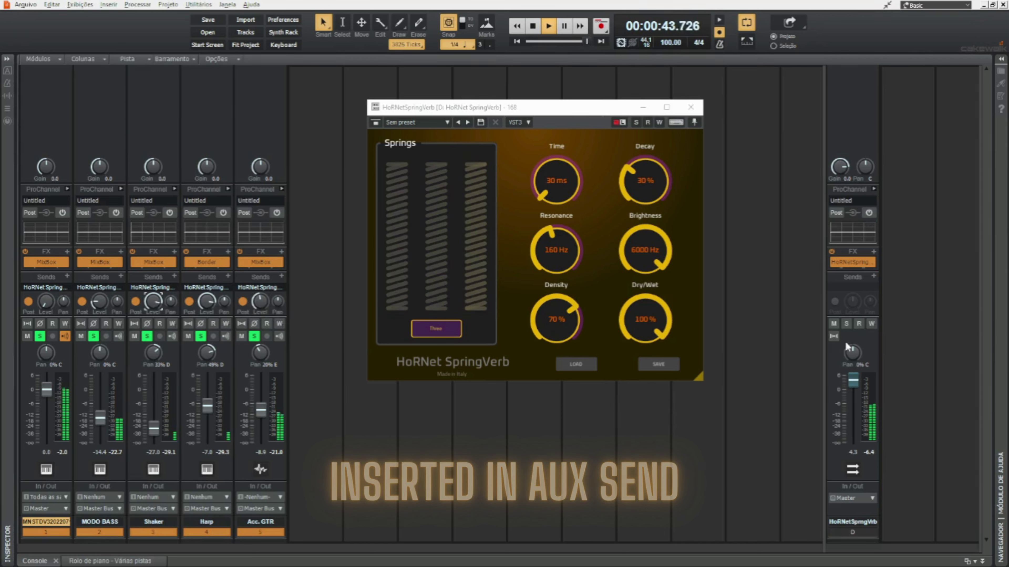
Step: Solo the reverb bus, raise its volume to 6.0 while auditioning it, and end the solo
click(847, 322)
drag(853, 381, 853, 376)
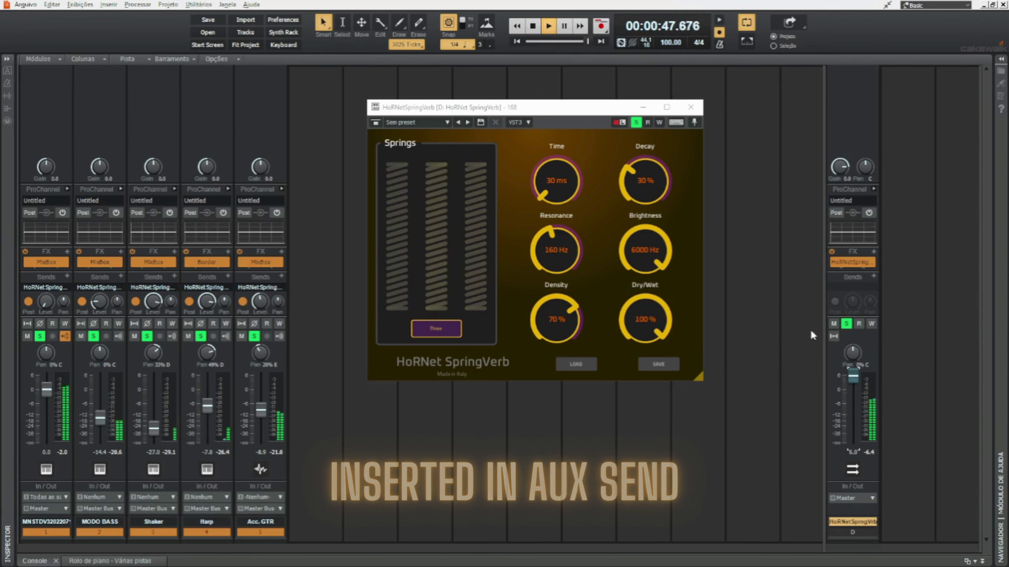
click(846, 324)
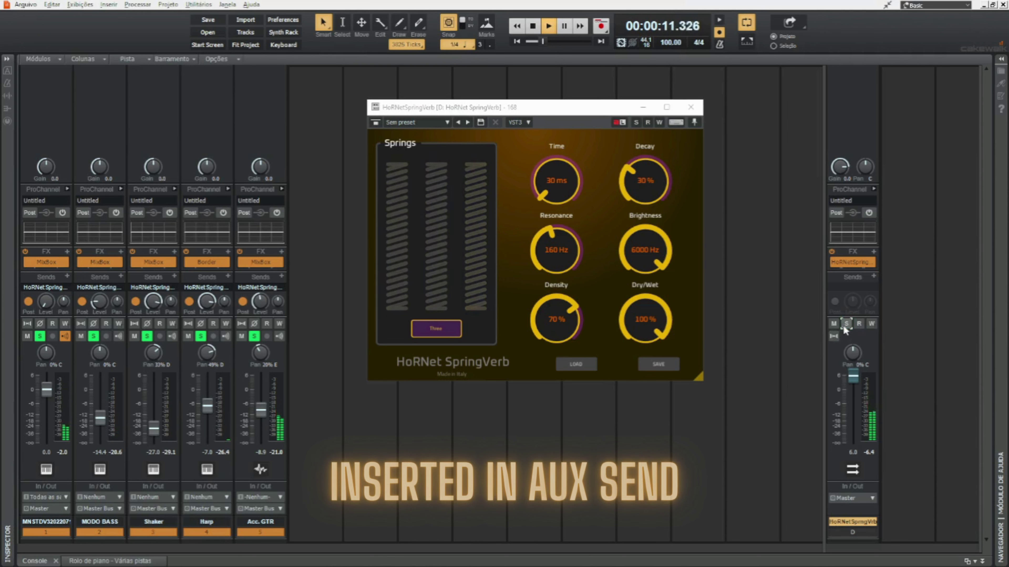
Step: Lower the reverb bus volume to 4.7 and compare the mix with the bus muted and unmuted
drag(854, 377, 854, 381)
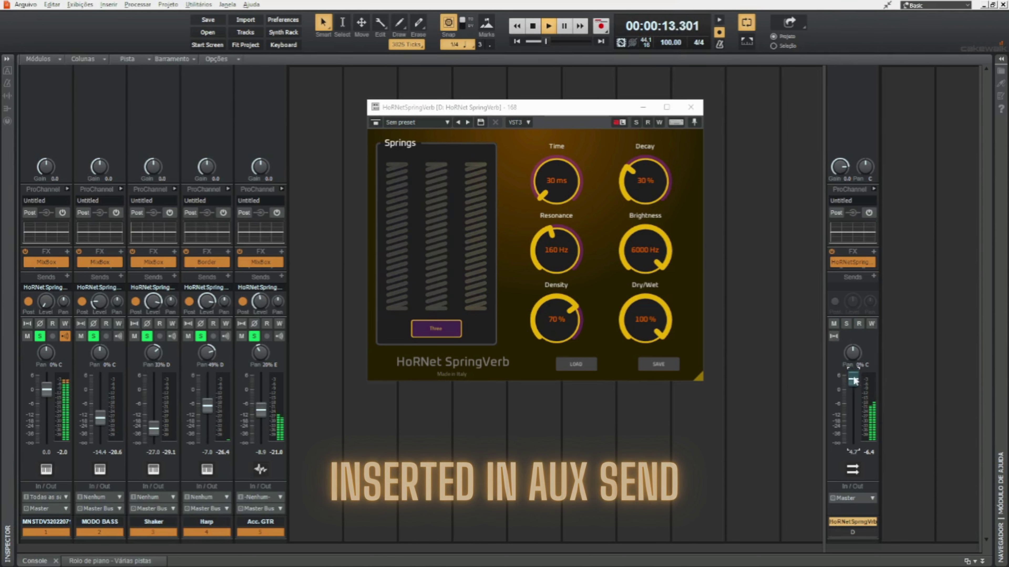
click(831, 324)
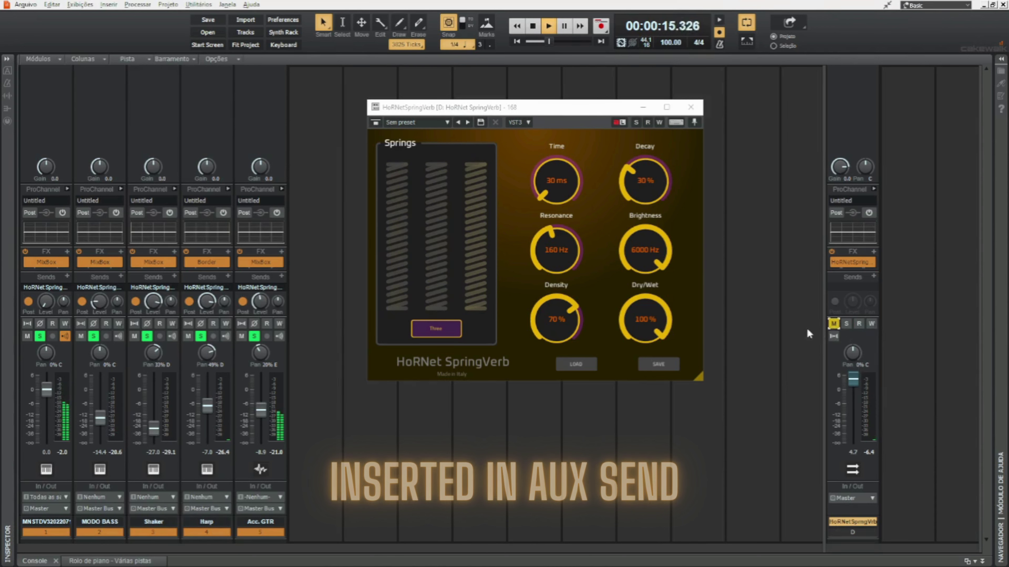
click(834, 323)
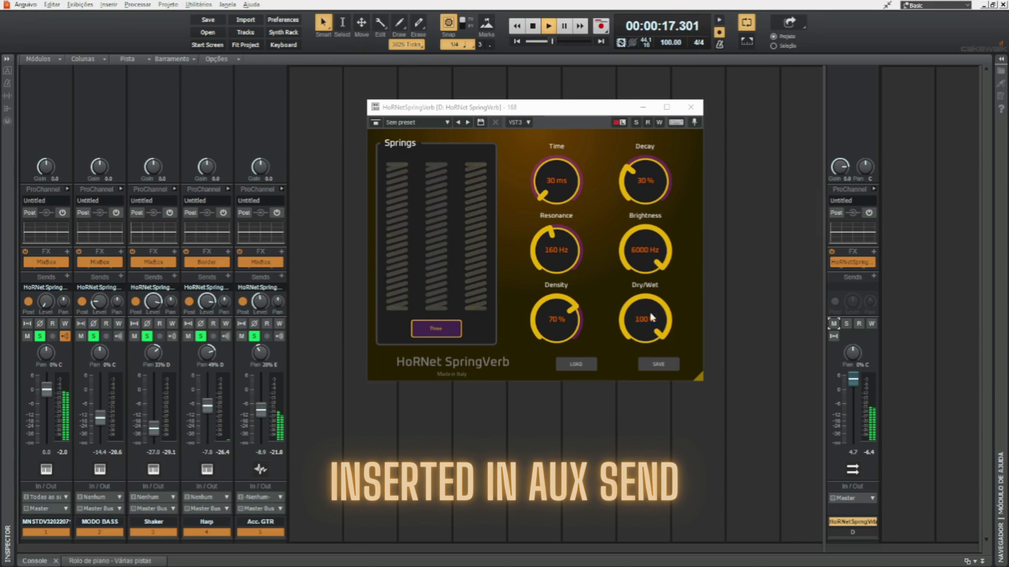
Step: Switch SpringVerb to two springs, and raise the reverb bus volume to 6.0, comparing the mix with the bus muted
click(450, 328)
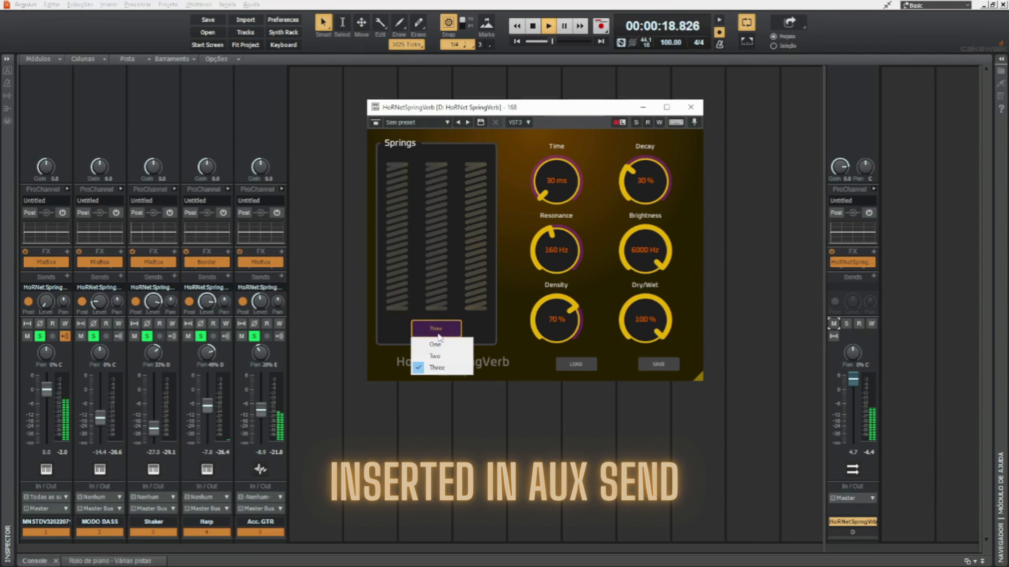
click(438, 352)
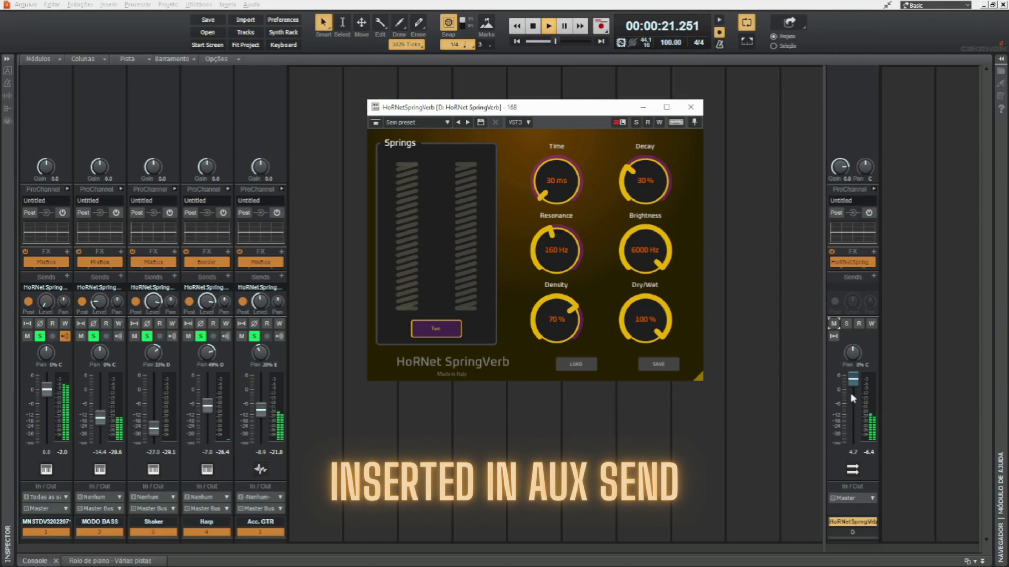
drag(855, 384, 856, 381)
click(833, 325)
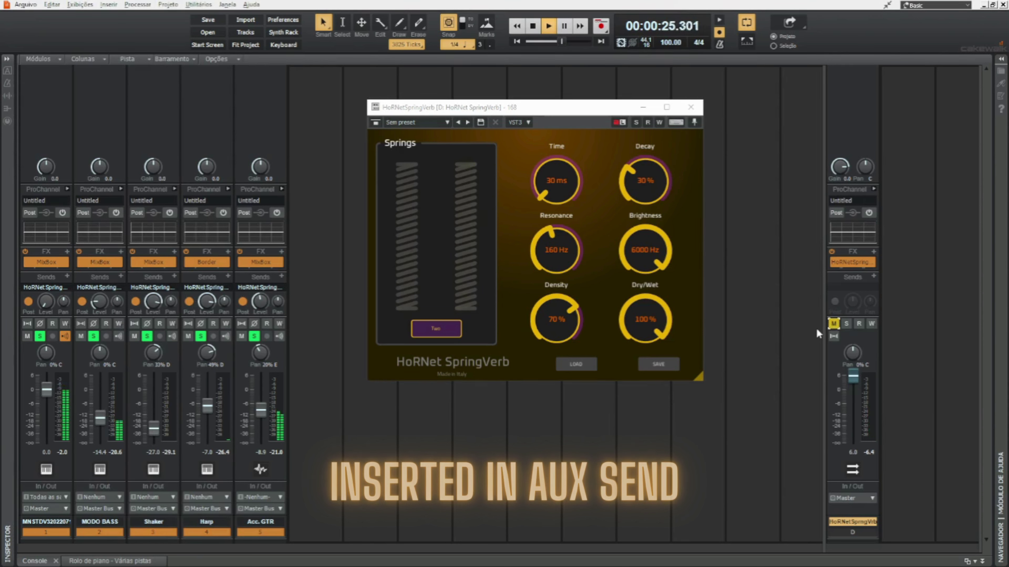
click(833, 323)
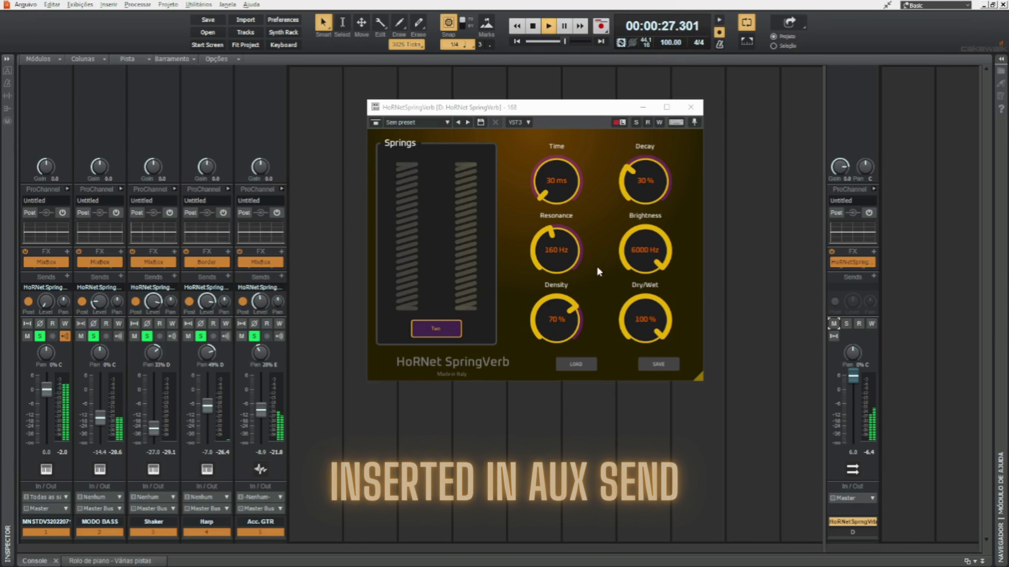
Step: Set SpringVerb's time to 100 ms, resonance to 300 Hz and decay to 90%
drag(564, 190, 564, 143)
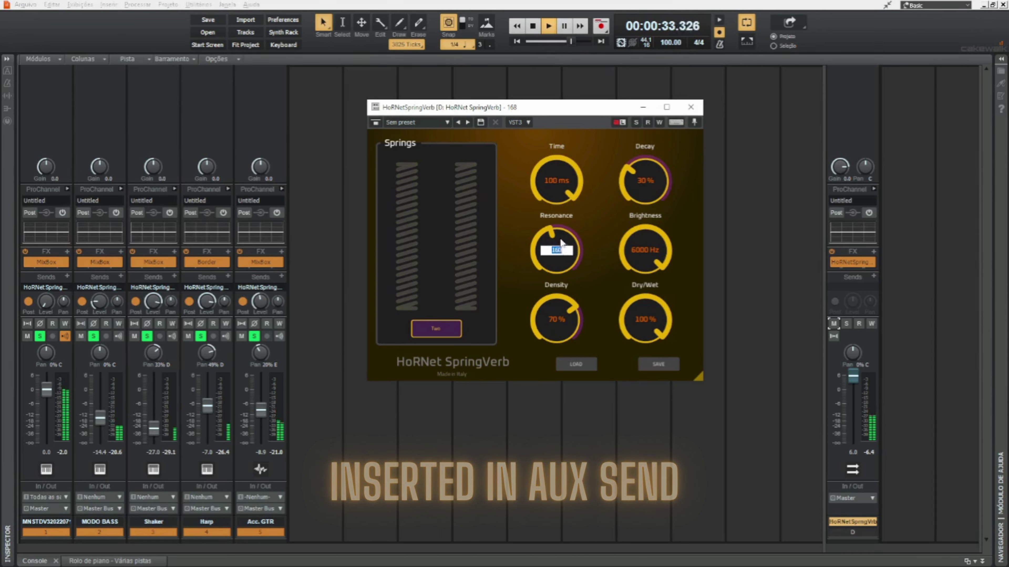
click(562, 235)
drag(556, 249, 556, 225)
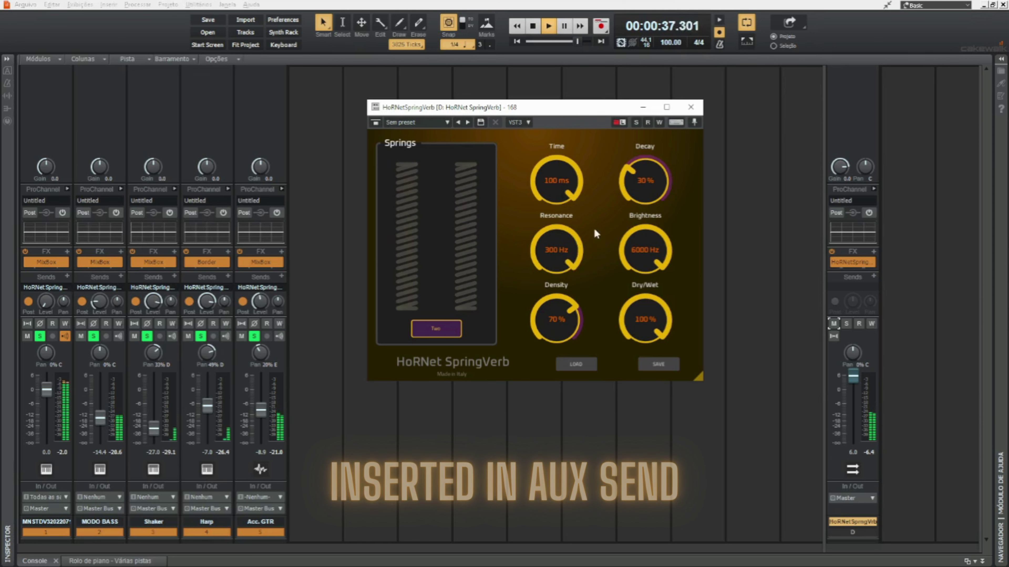
mouse_move(645, 180)
mouse_down()
mouse_move(645, 154)
mouse_move(627, 186)
mouse_up()
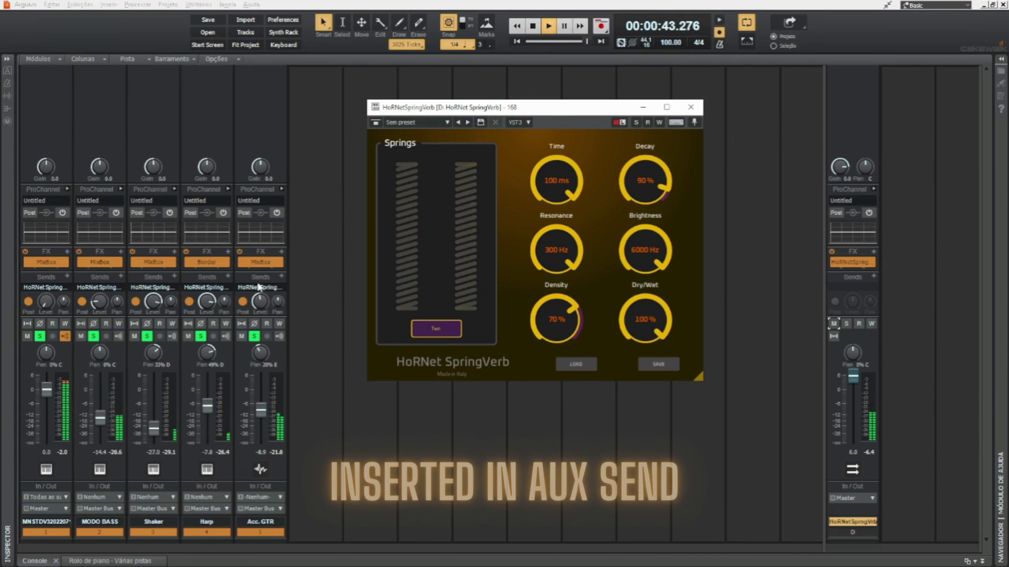
Step: Raise Acc. GTR's send level and lower its volume to -10.5, comparing the mix with the reverb bus soloed and muted
drag(258, 301, 258, 286)
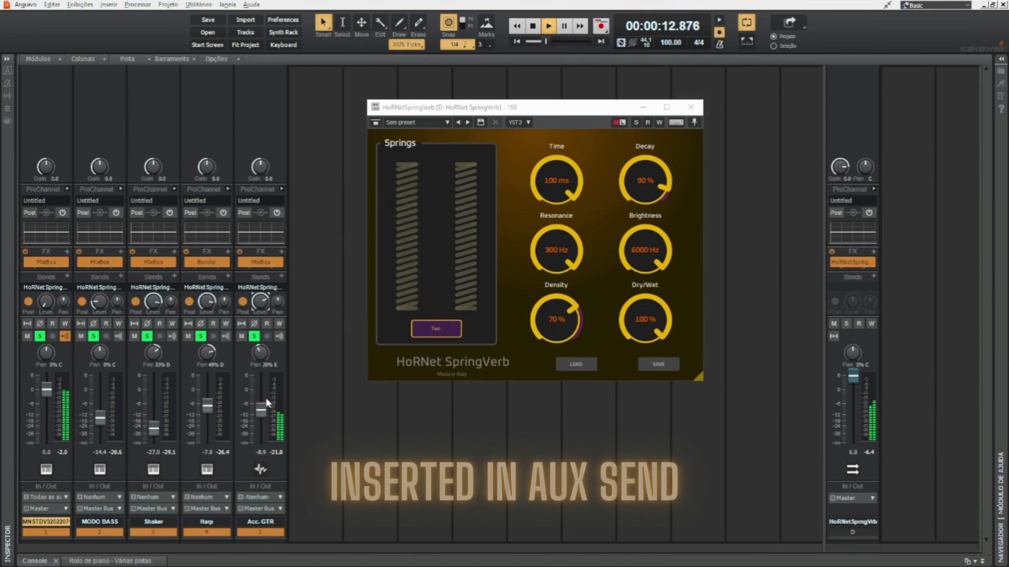
drag(264, 414, 263, 418)
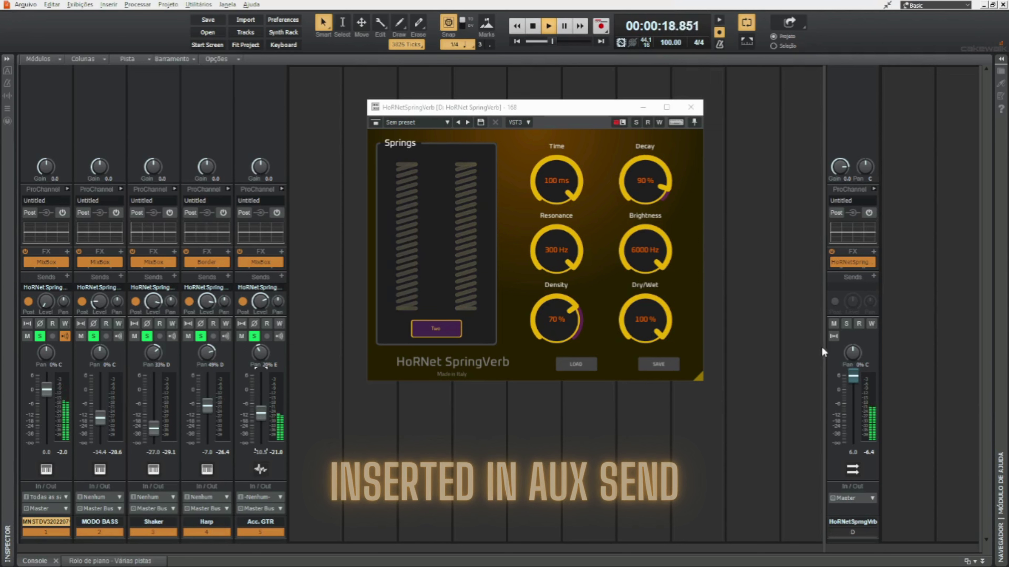
click(846, 324)
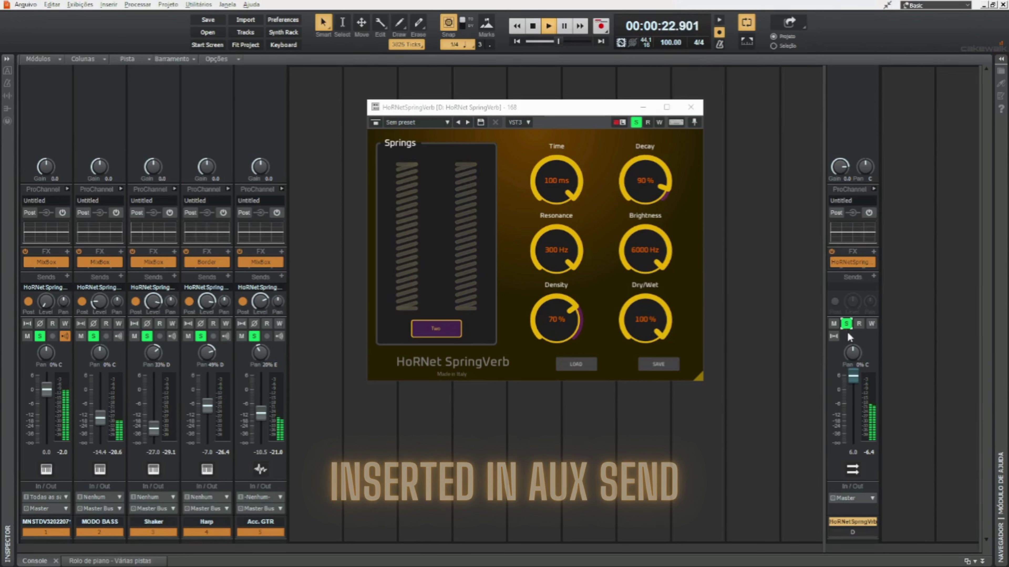
click(846, 323)
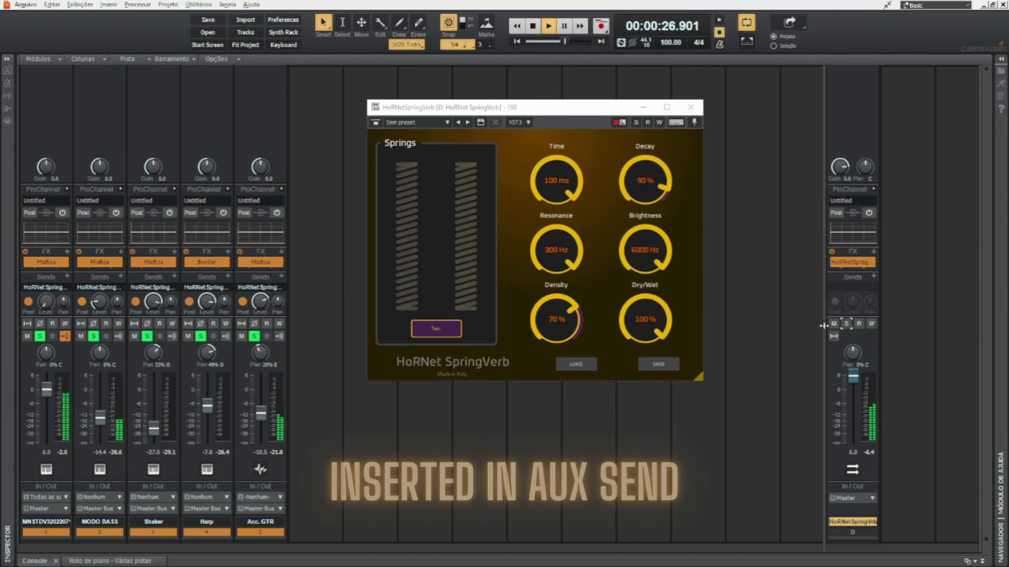
click(834, 323)
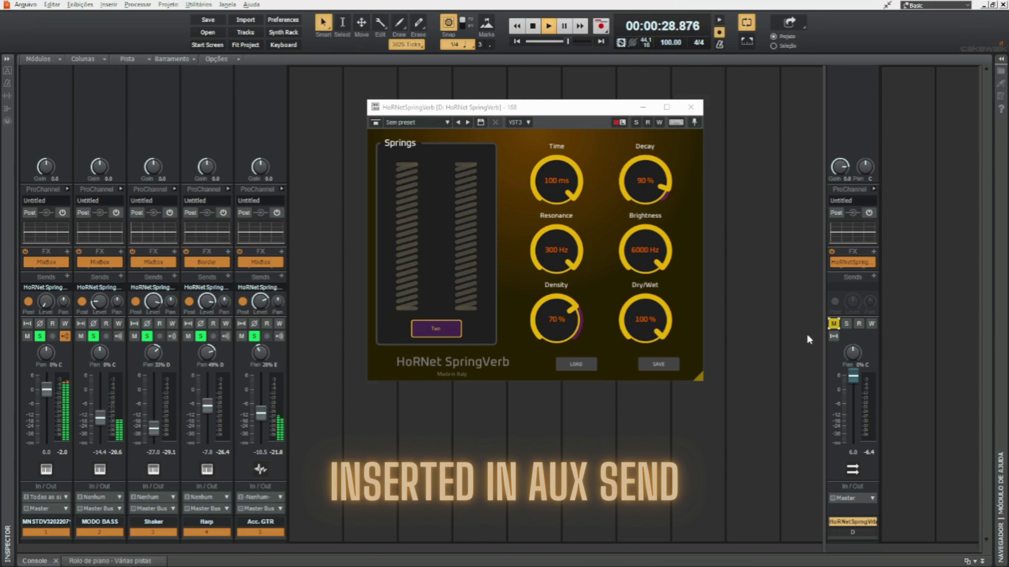
click(833, 323)
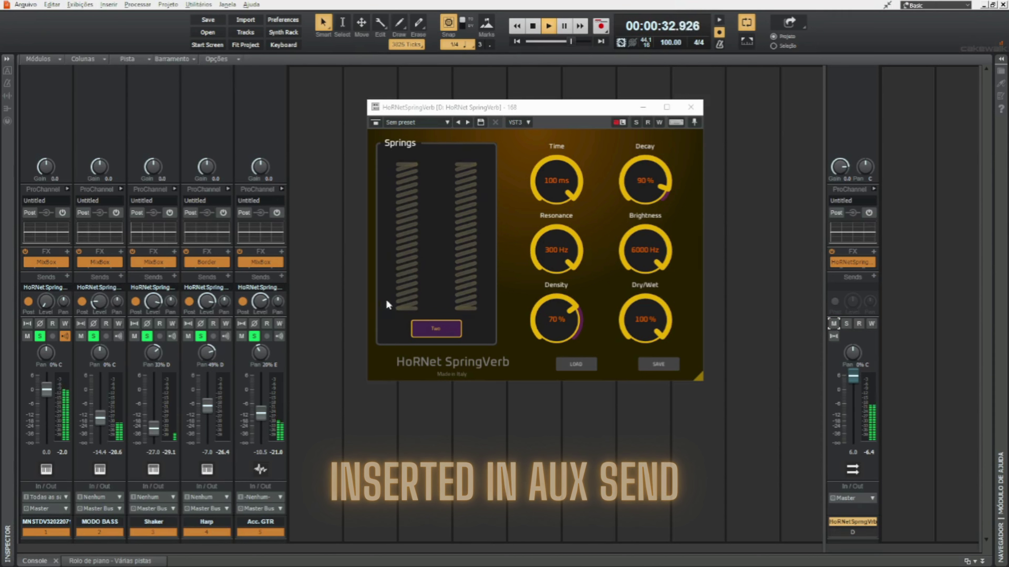
Step: Switch SpringVerb to three springs and lower the send level of Acc. GTR
click(438, 323)
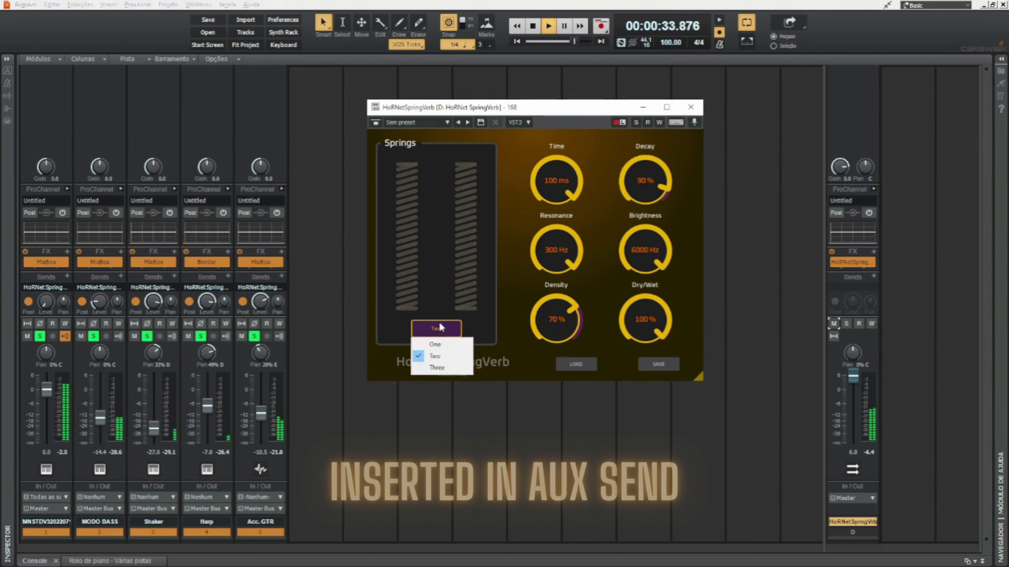
click(435, 369)
drag(260, 302, 261, 302)
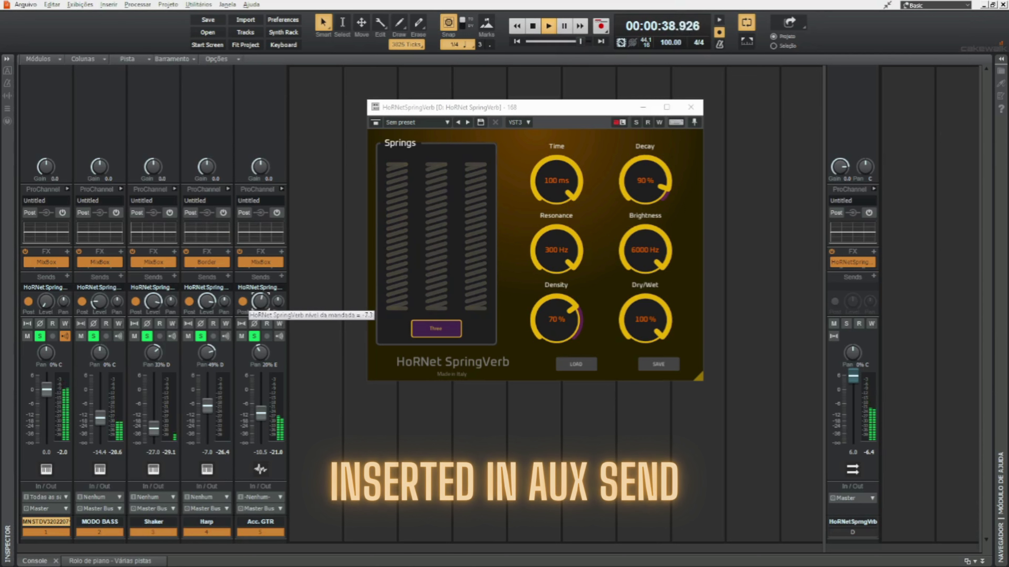
Step: Raise track 1's send level to the reverb bus and compare the mix with the bus muted and unmuted
mouse_move(40, 313)
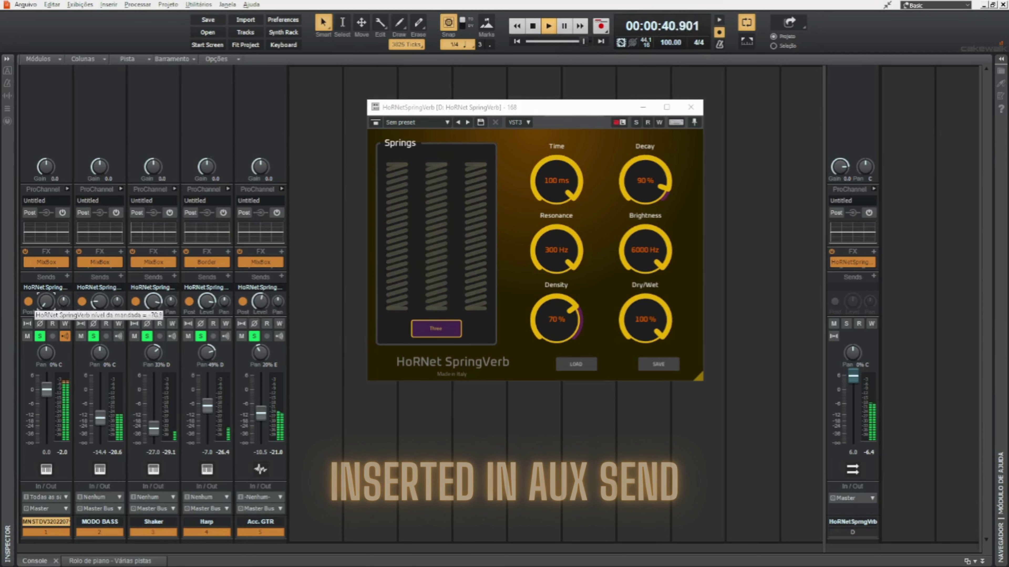
drag(46, 302, 46, 295)
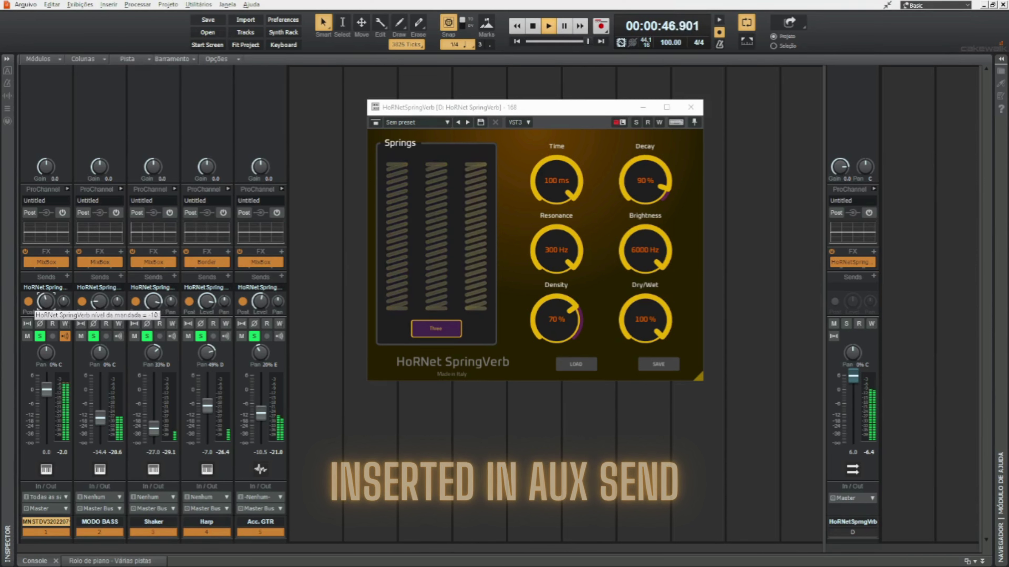
drag(46, 295, 46, 297)
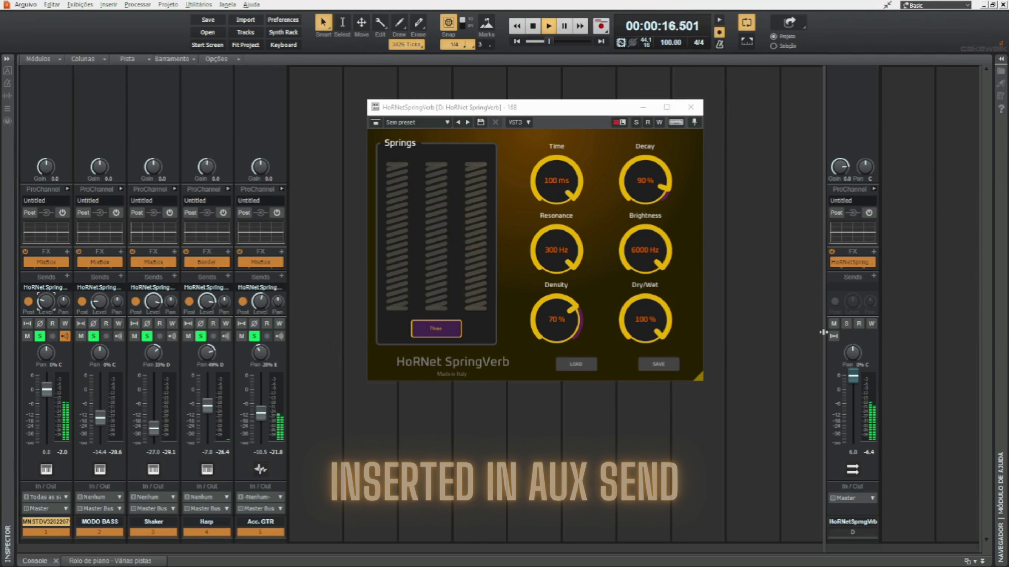
click(833, 324)
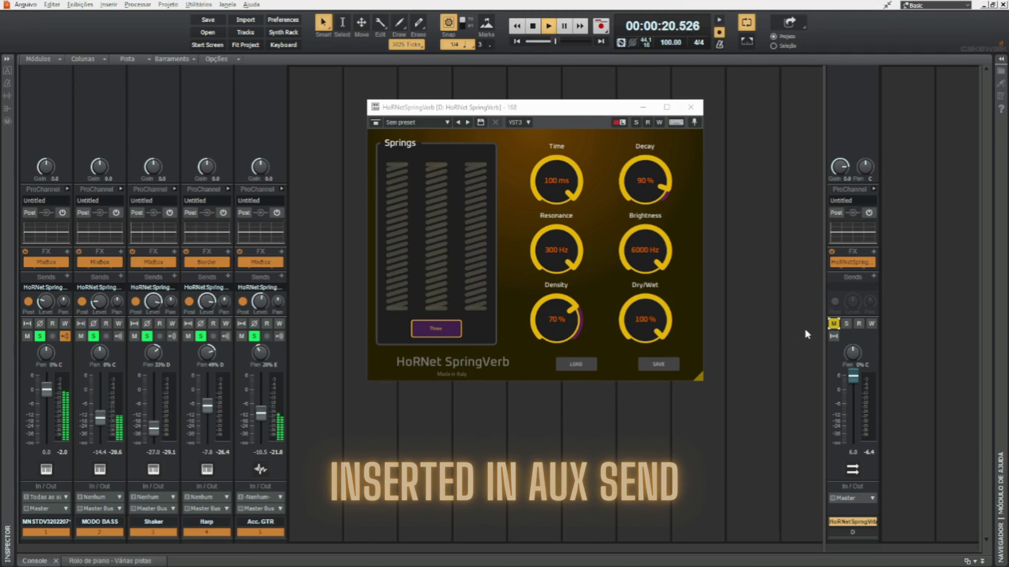
click(833, 323)
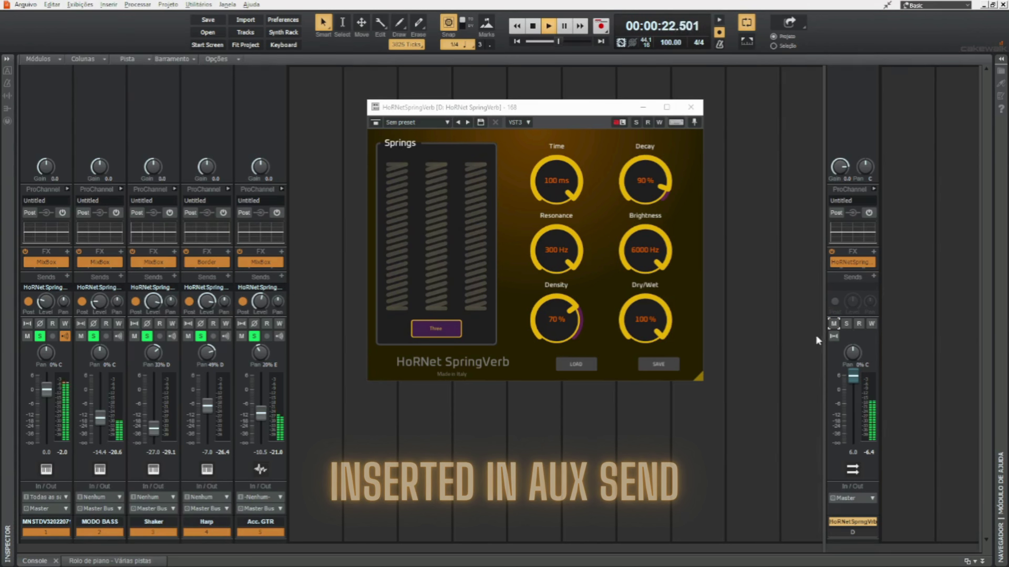
Step: Lower the reverb bus volume to 1.4, and set SpringVerb to 60% decay with two springs
drag(853, 382, 853, 384)
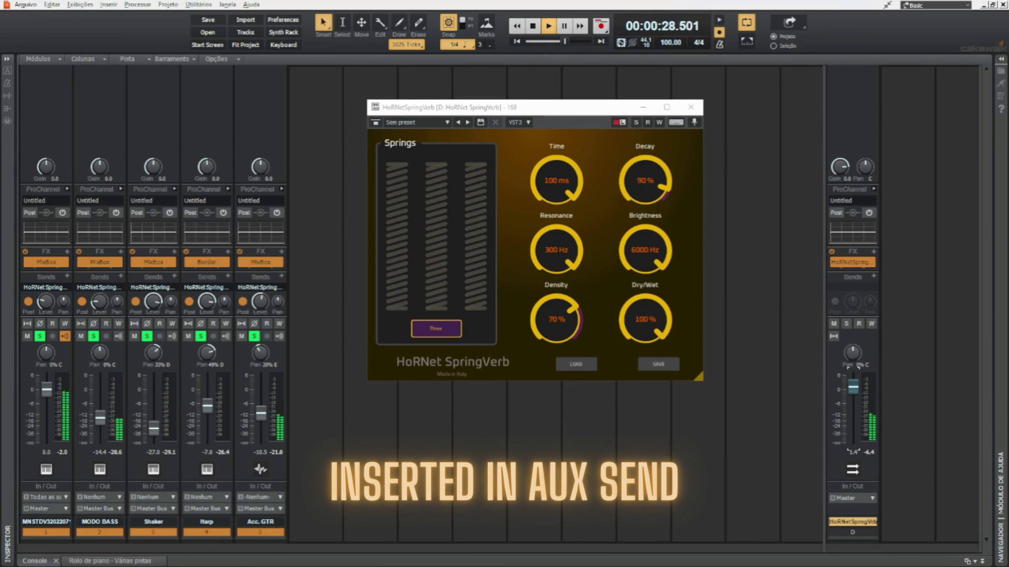
drag(646, 176, 647, 190)
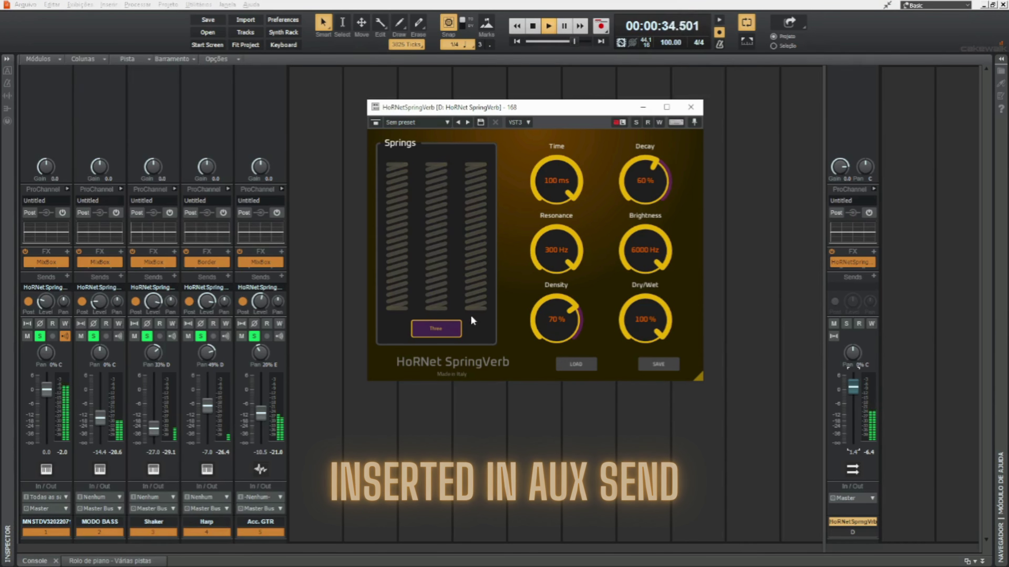
click(456, 330)
click(440, 353)
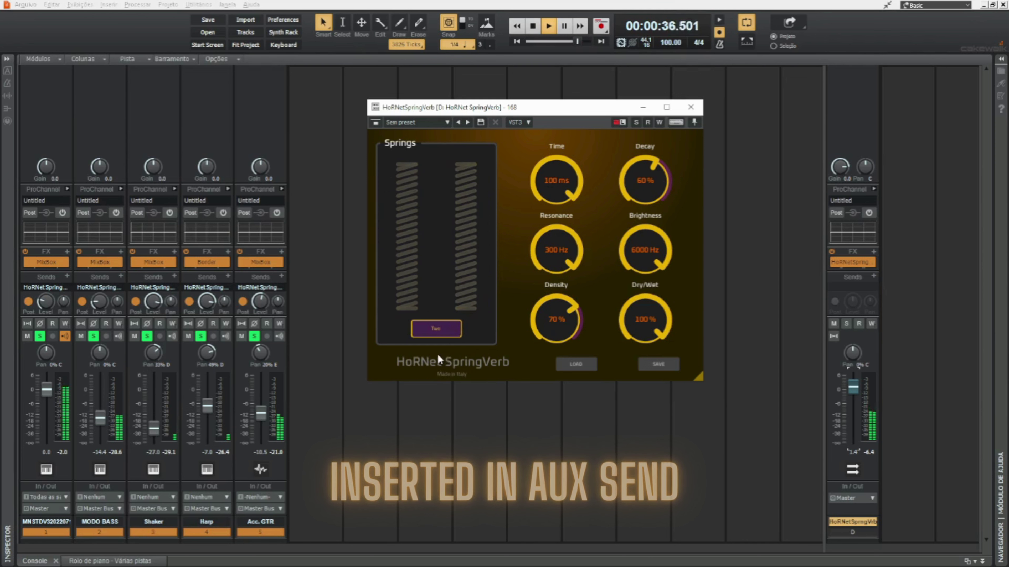
Step: Switch SpringVerb to one spring and readjust track 1's send level, checking the mix with the reverb bus muted
click(45, 307)
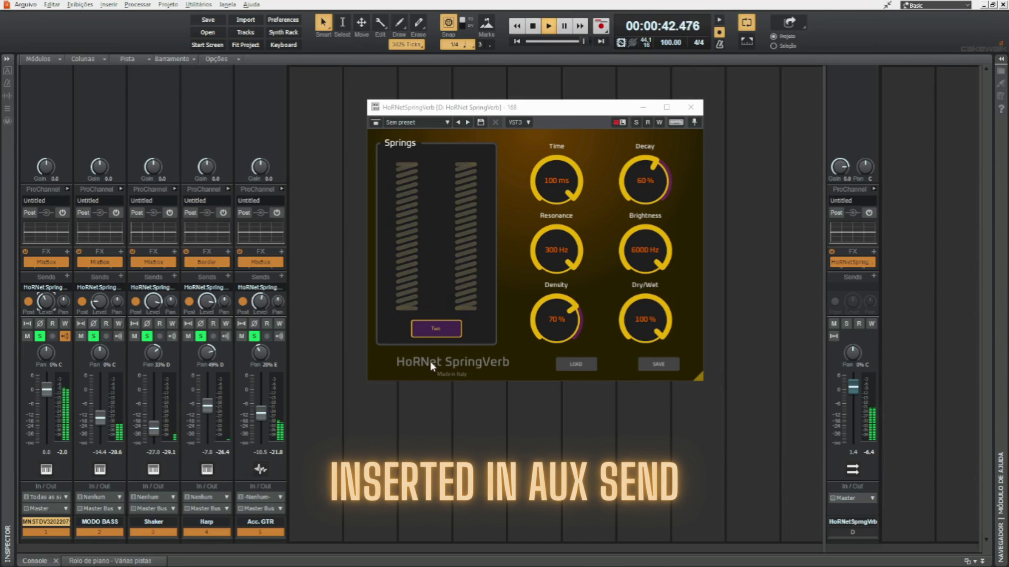
click(436, 330)
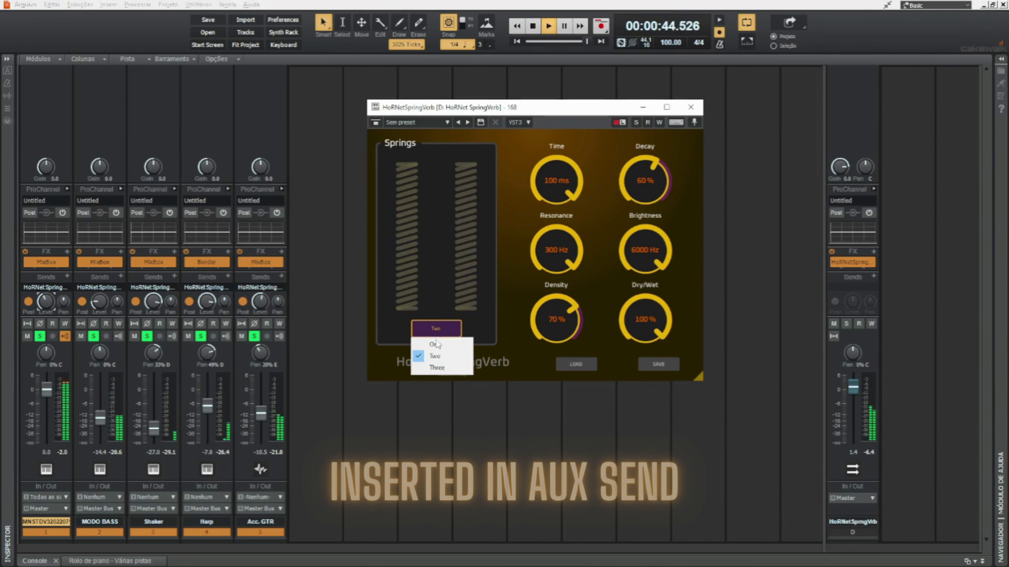
click(434, 344)
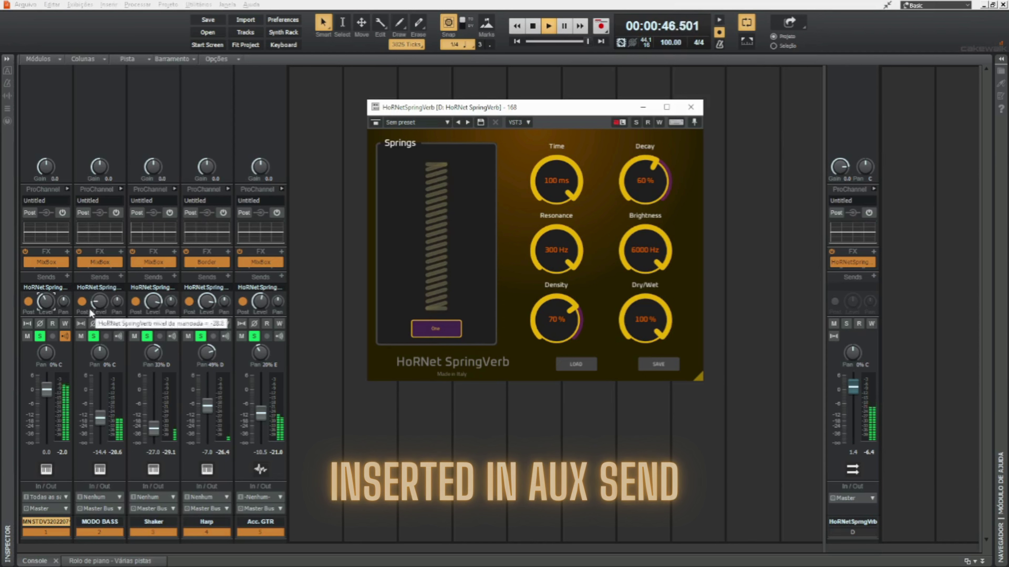
mouse_move(46, 302)
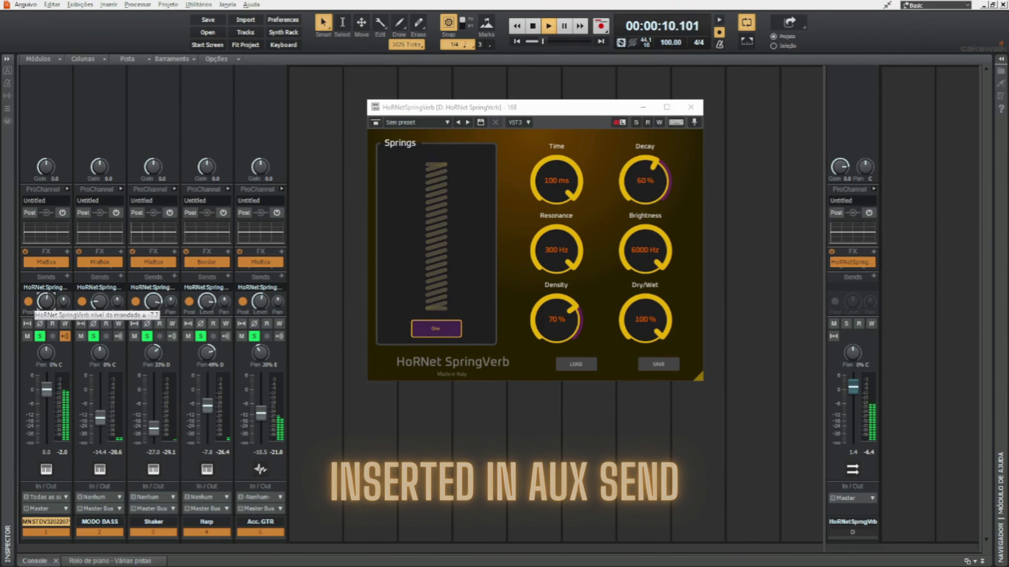
drag(46, 301, 46, 303)
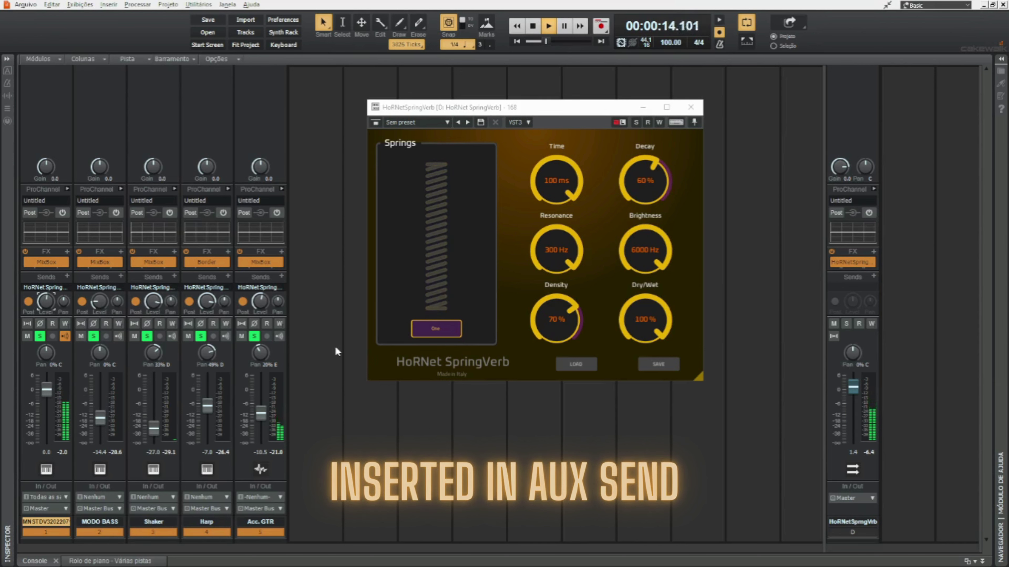
drag(48, 303, 48, 312)
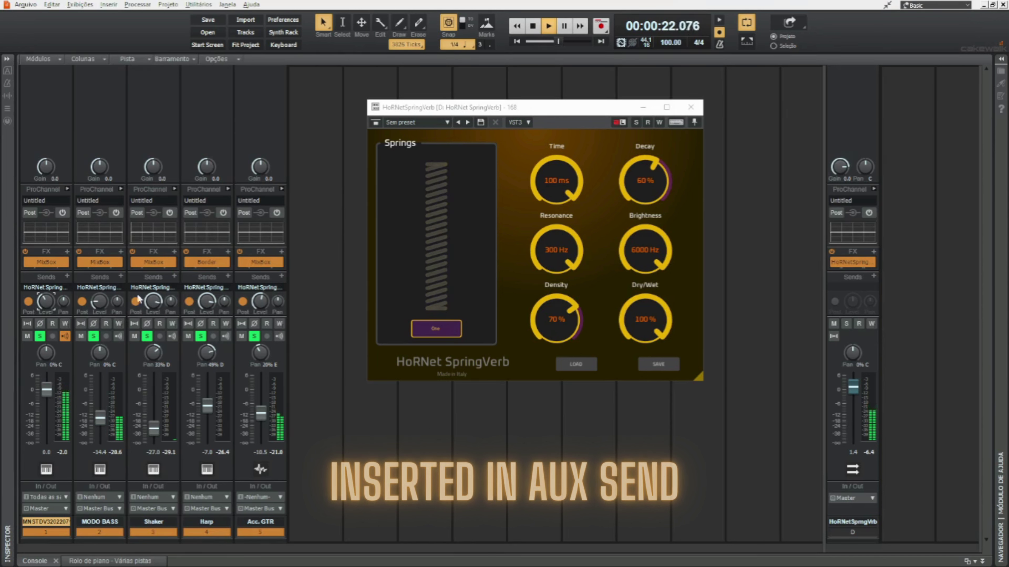
click(833, 324)
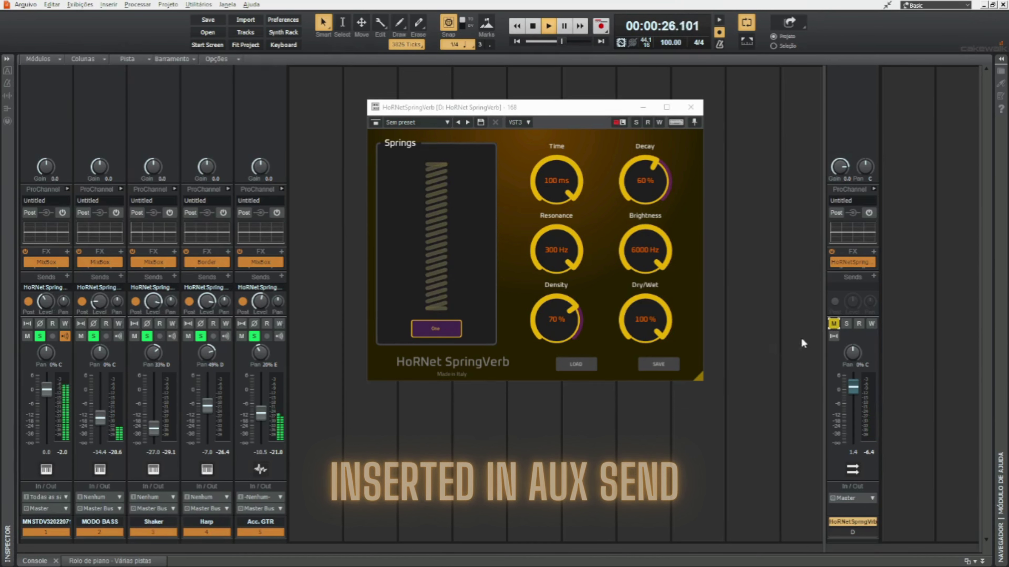
Step: Lower track 1's send level and raise the send levels of Shaker, Harp and Acc. GTR
drag(46, 302, 46, 304)
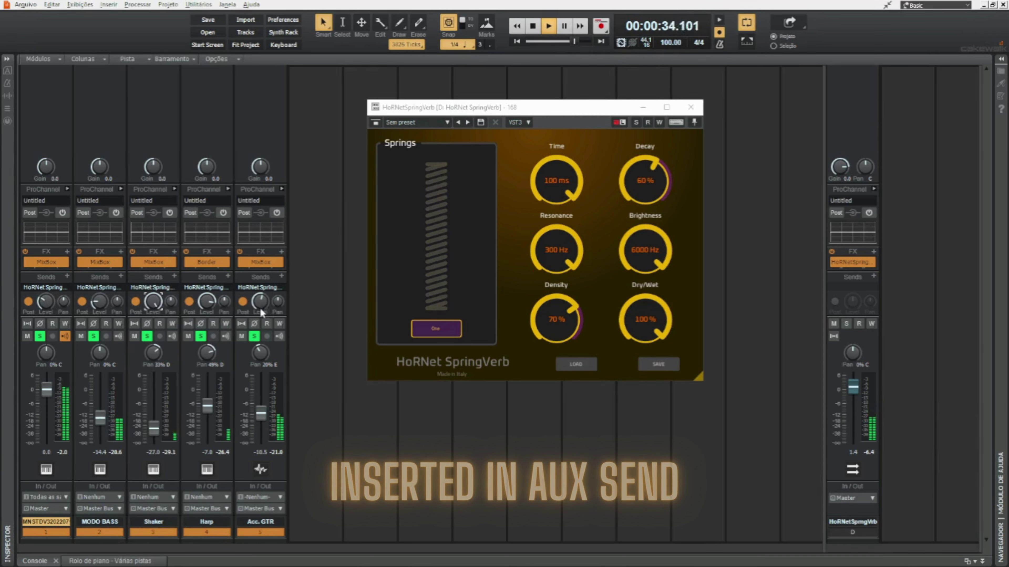
drag(205, 306, 261, 288)
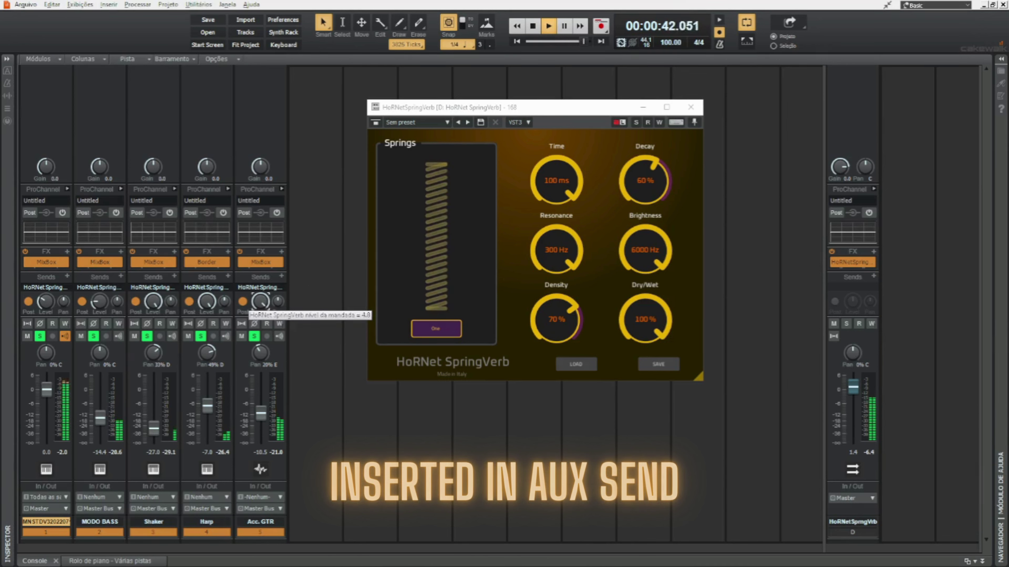
Step: Lower the Acc. GTR track volume to -12.2, and set SpringVerb to 40% decay and 79 ms time
drag(260, 415, 260, 418)
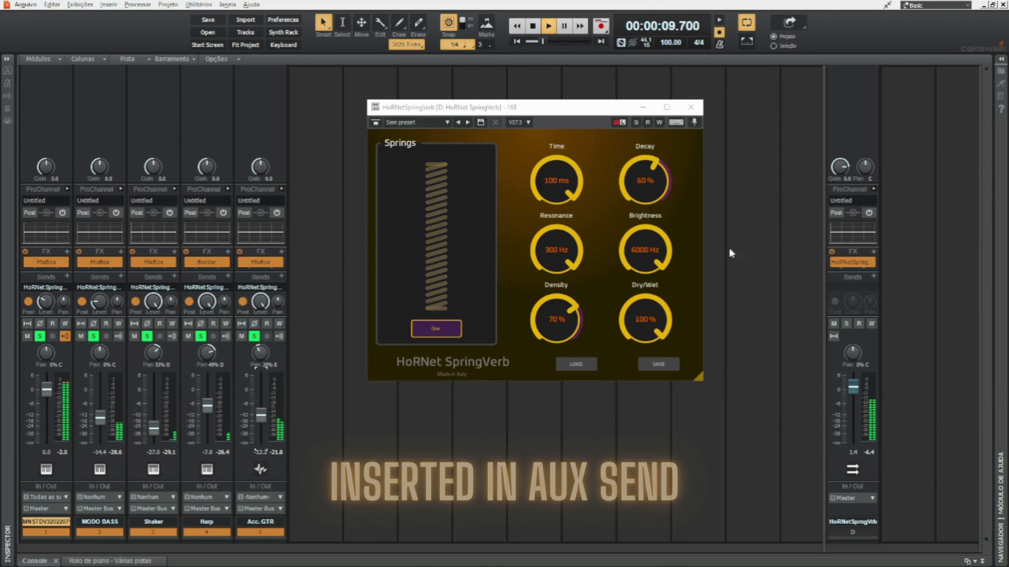
drag(664, 189, 642, 185)
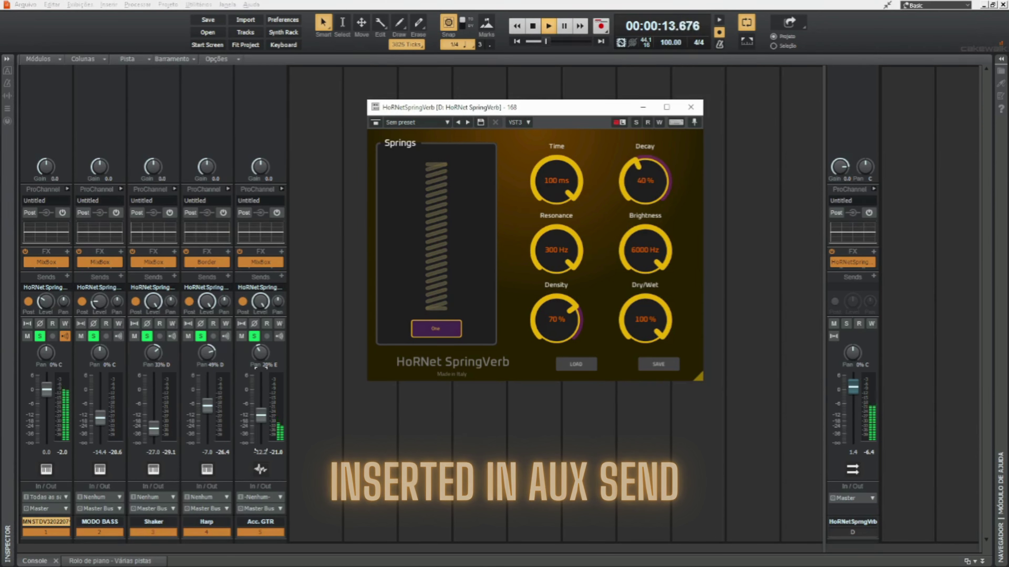
drag(573, 176, 573, 190)
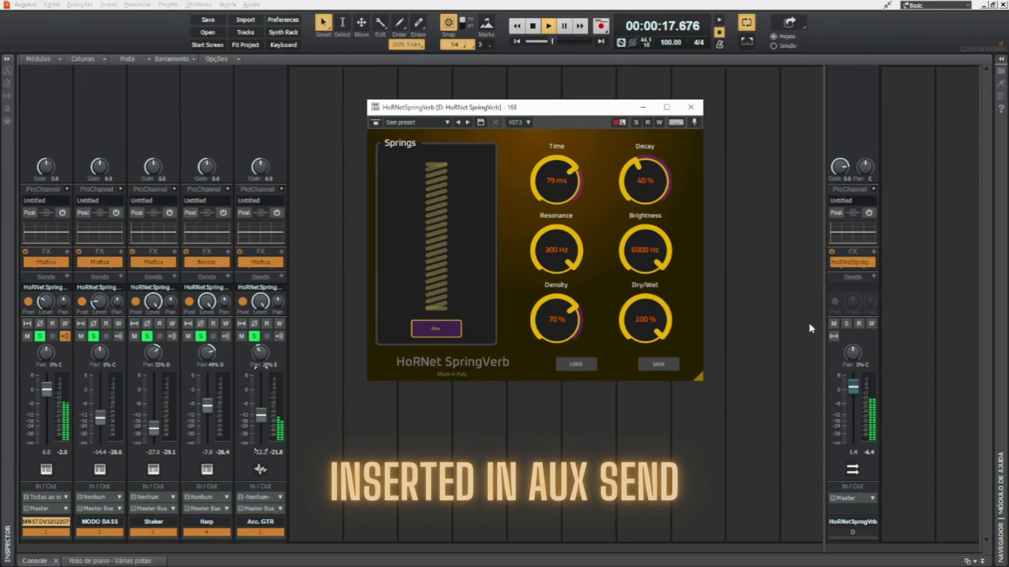
Step: Lower the reverb bus volume to -5.0, comparing the mix with the bus muted and unmuted before and after
click(833, 323)
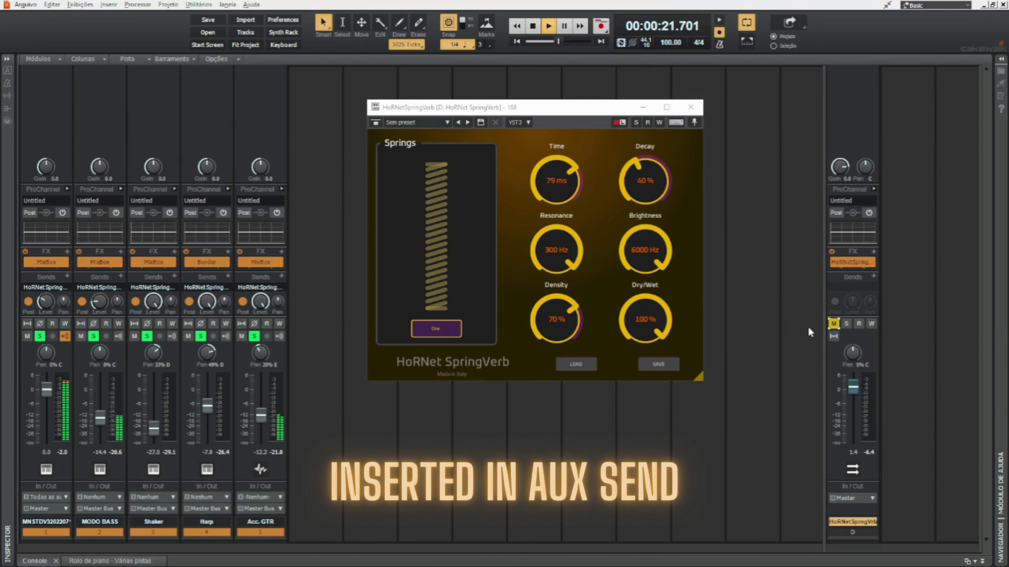
click(833, 324)
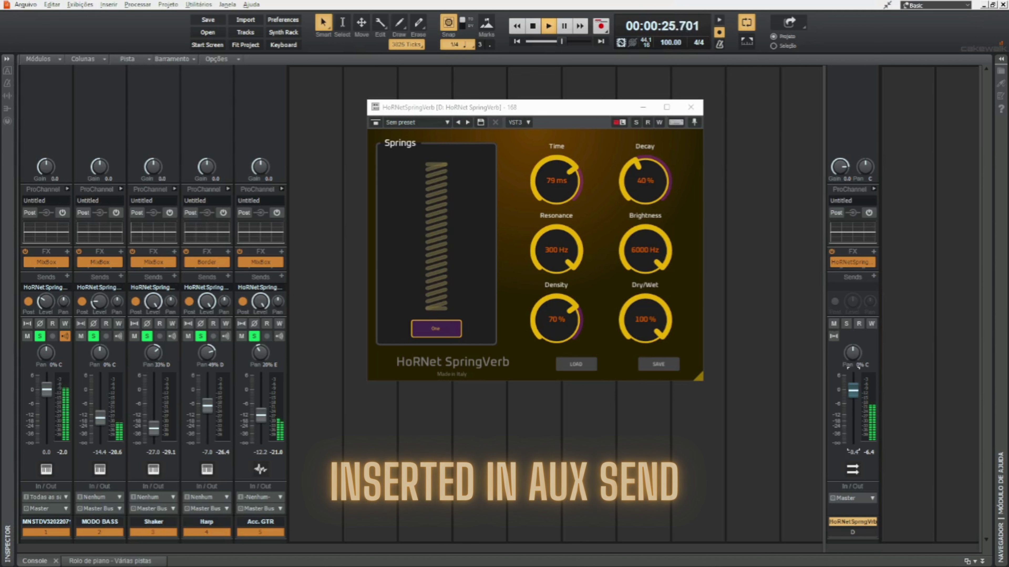
drag(853, 391, 853, 397)
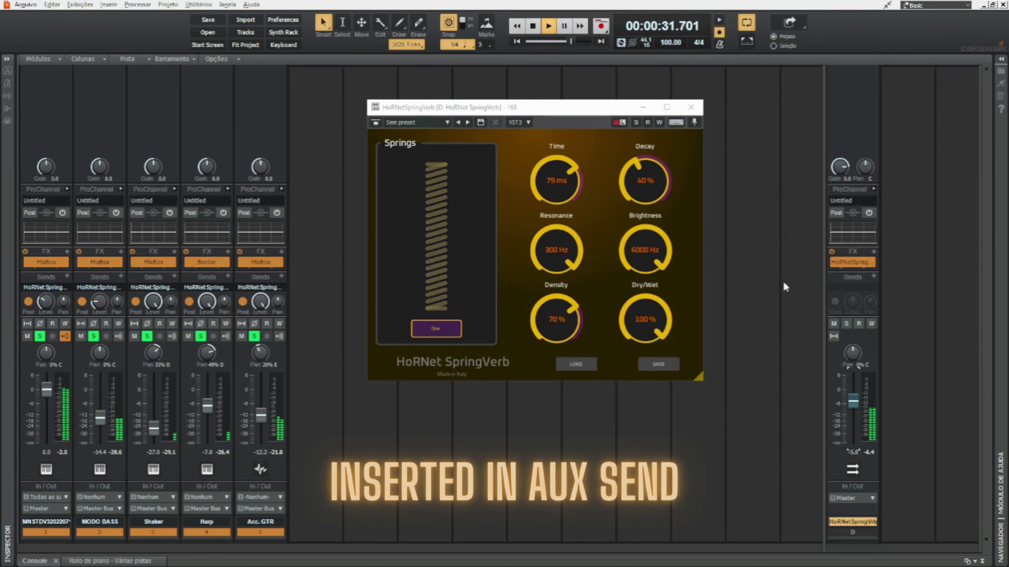
click(831, 325)
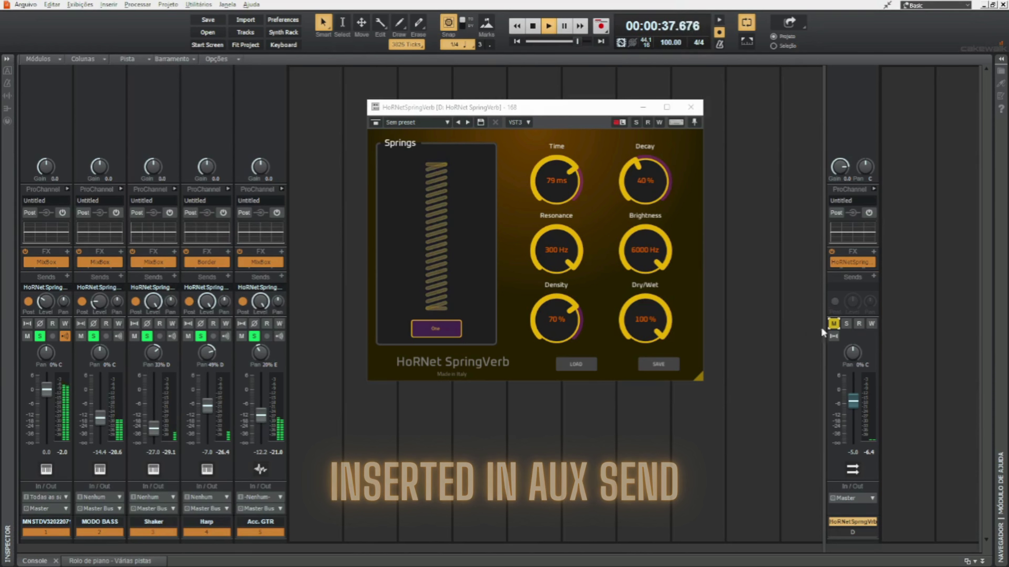
click(833, 323)
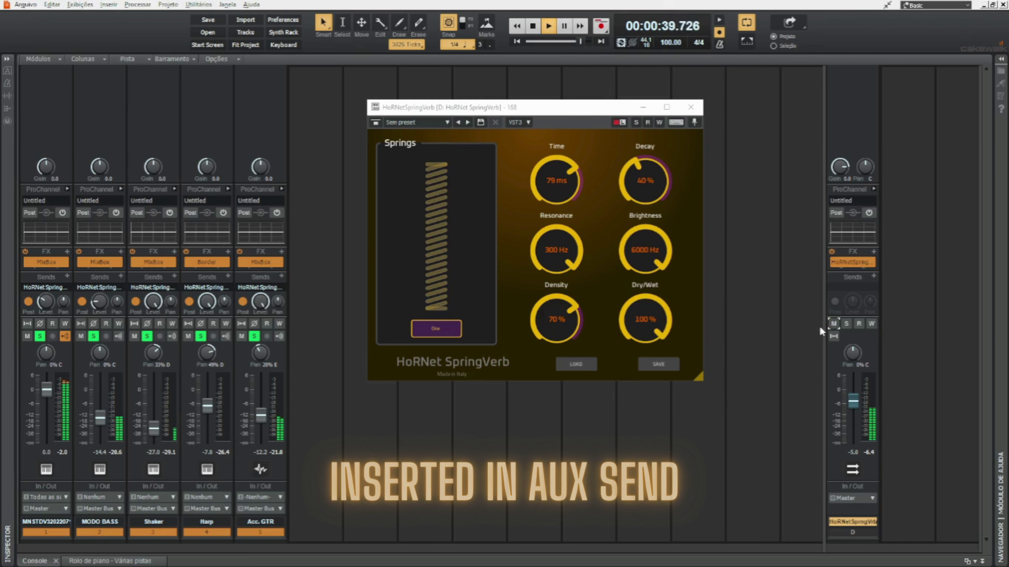
Step: With the reverb bus temporarily soloed, raise track 1's send level and switch SpringVerb to two springs
click(846, 324)
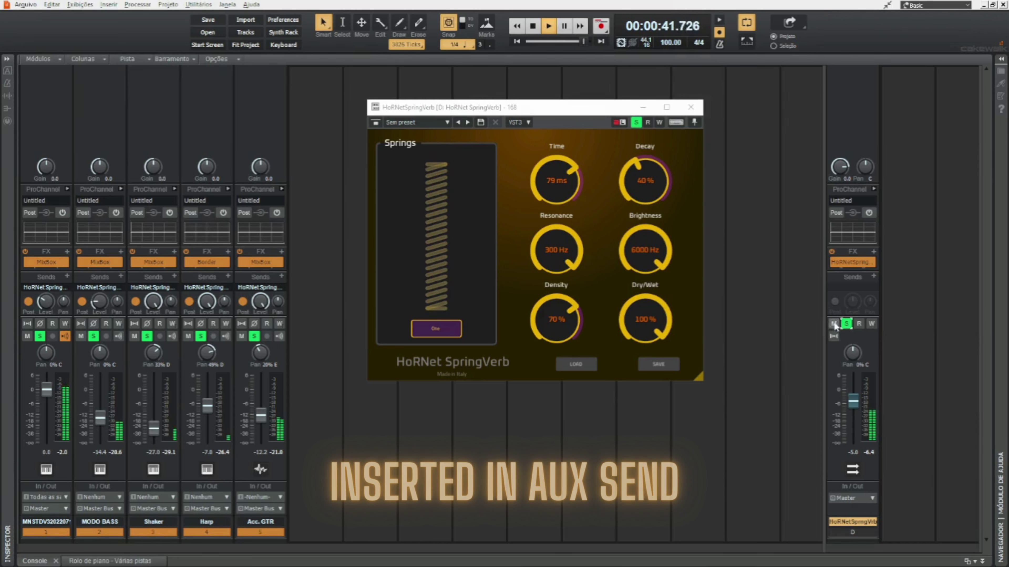
click(45, 301)
drag(46, 302, 46, 299)
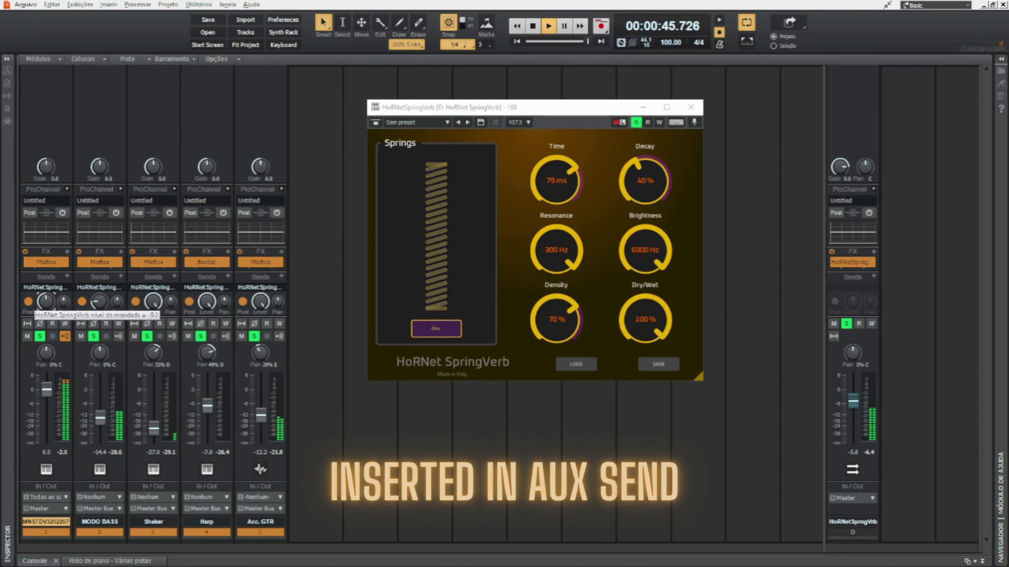
click(414, 333)
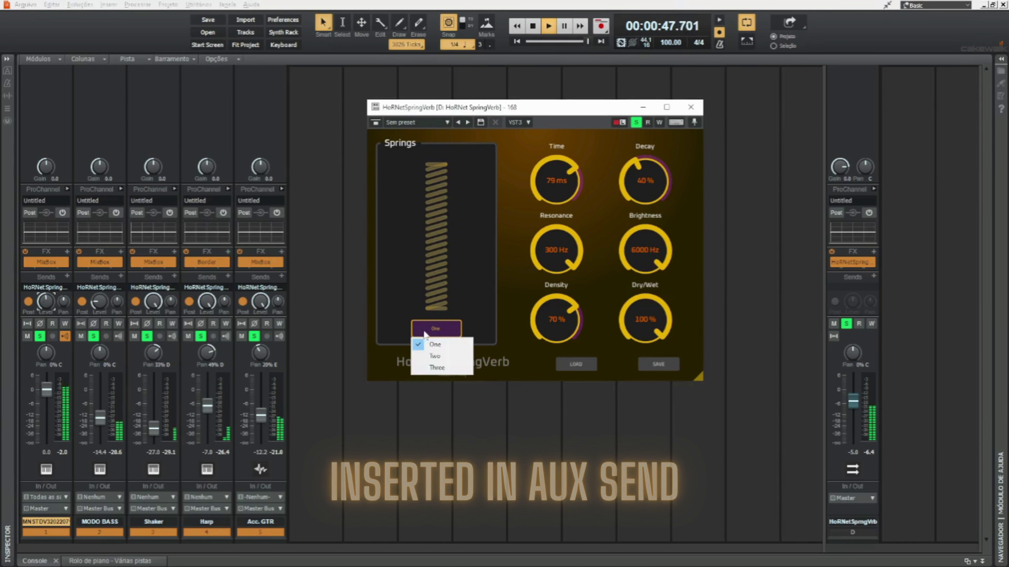
click(436, 350)
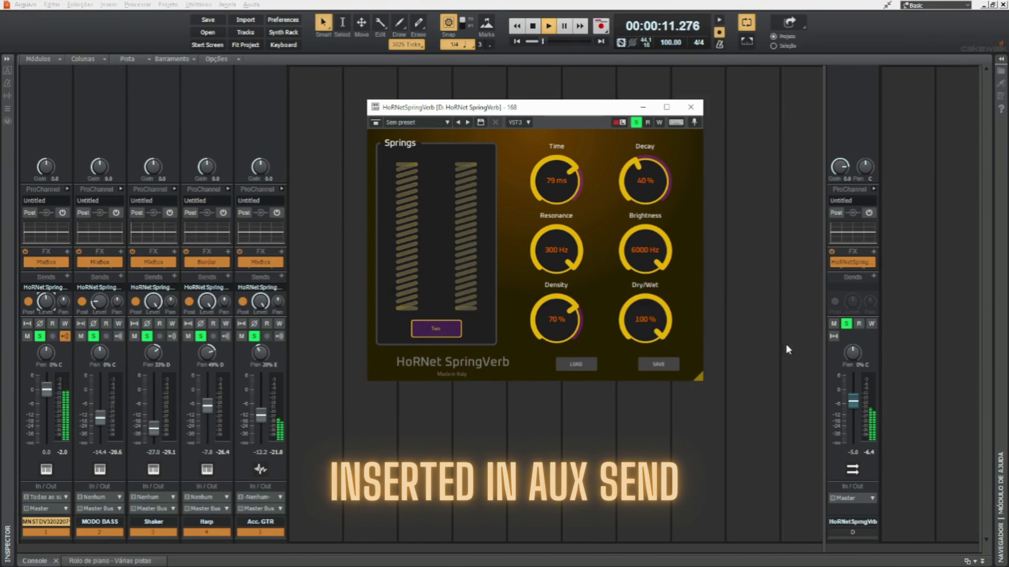
click(846, 323)
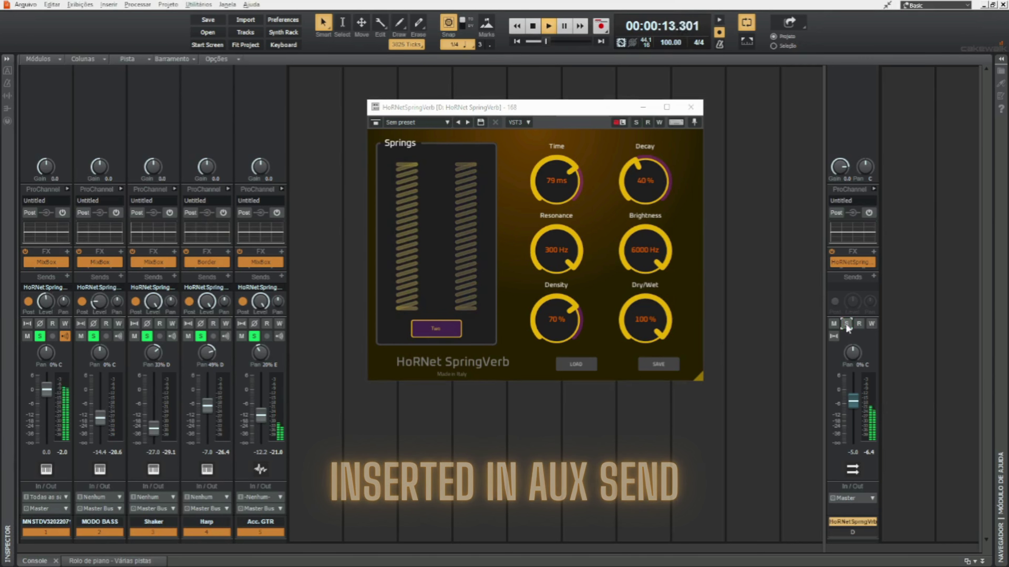
Step: Set SpringVerb to 50 ms time and 25% decay, and readjust the reverb bus volume to -4.5
mouse_move(853, 401)
mouse_down()
mouse_move(853, 439)
mouse_move(852, 392)
mouse_up()
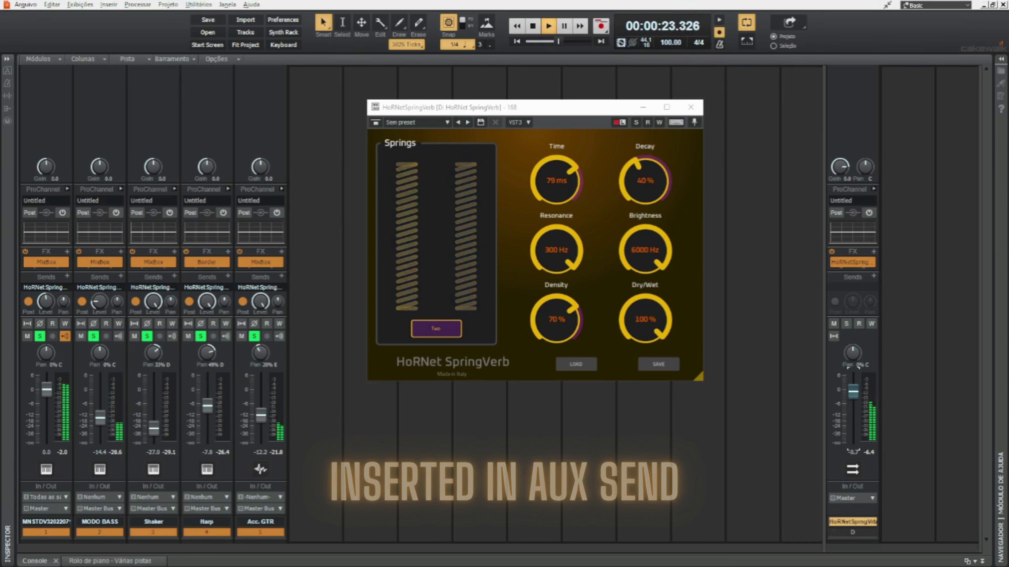
click(567, 180)
drag(589, 180, 591, 205)
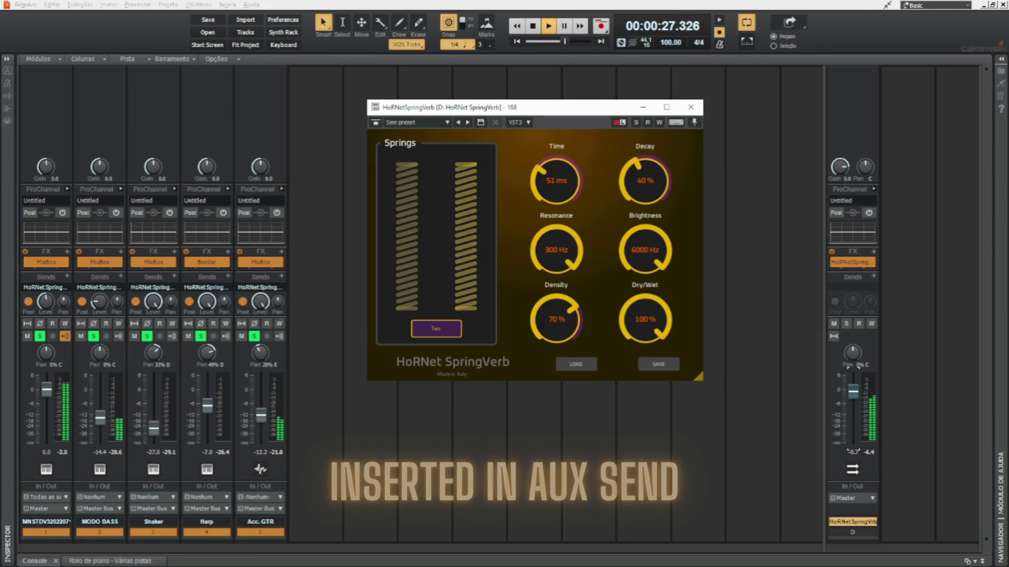
drag(653, 165, 653, 175)
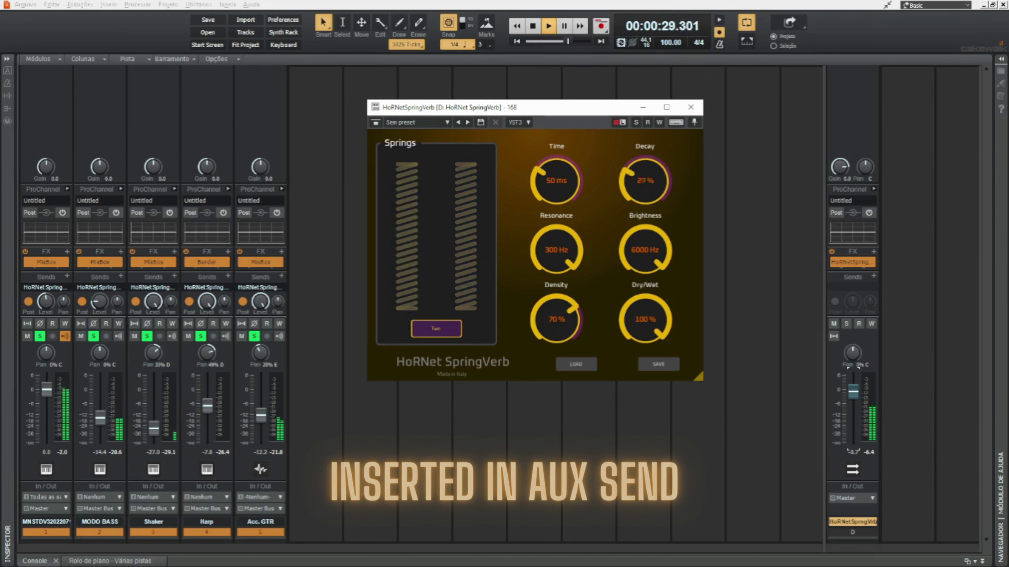
drag(852, 395, 853, 399)
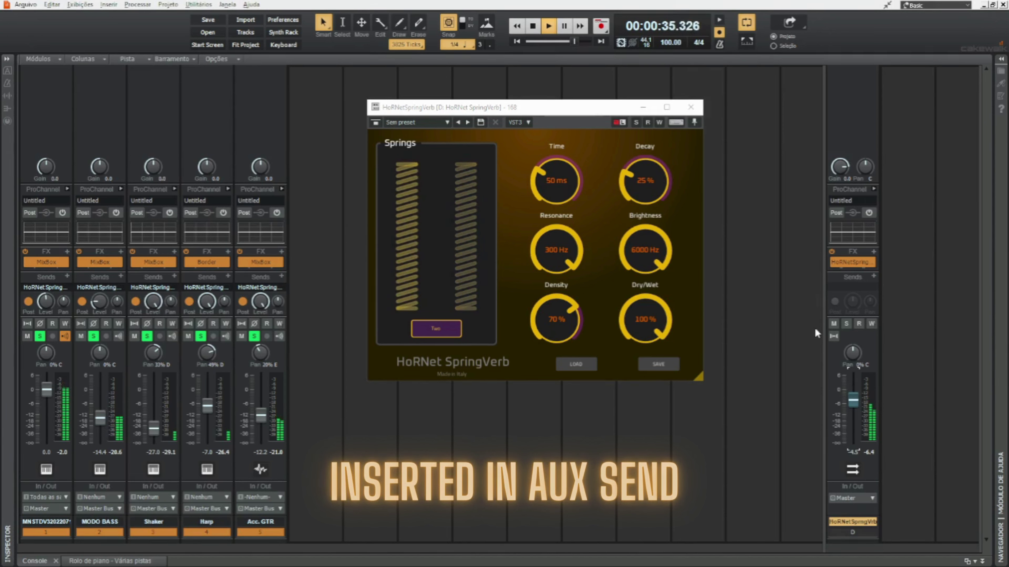
Step: Switch SpringVerb to three springs, comparing the mix with the reverb bus muted and unmuted before and after the switch
click(834, 323)
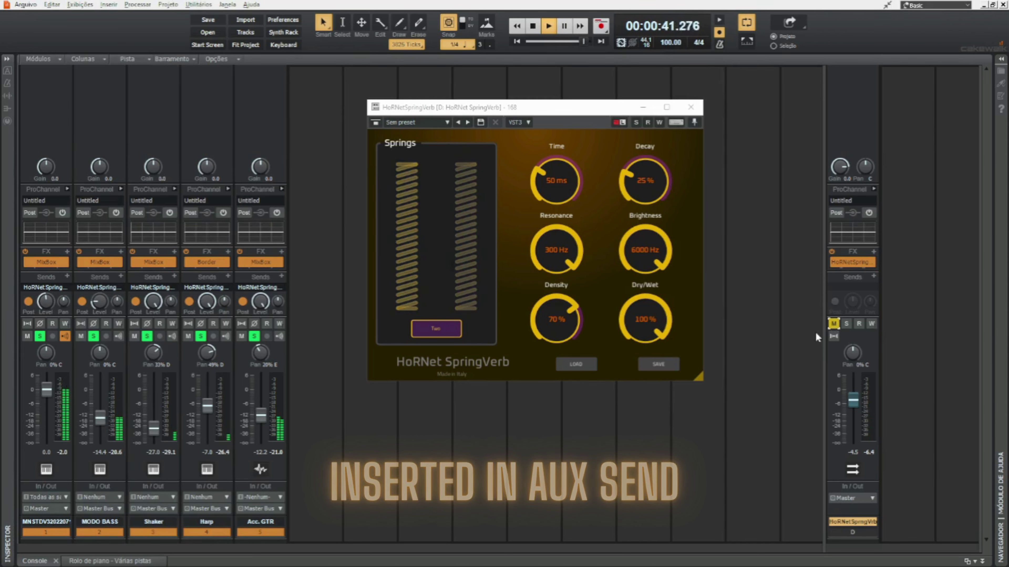
click(833, 324)
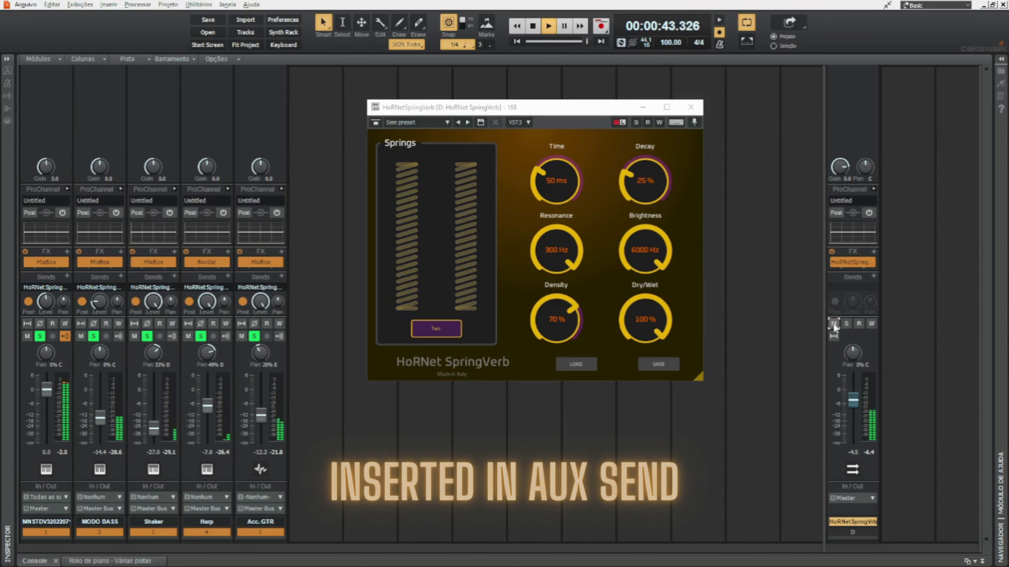
click(436, 328)
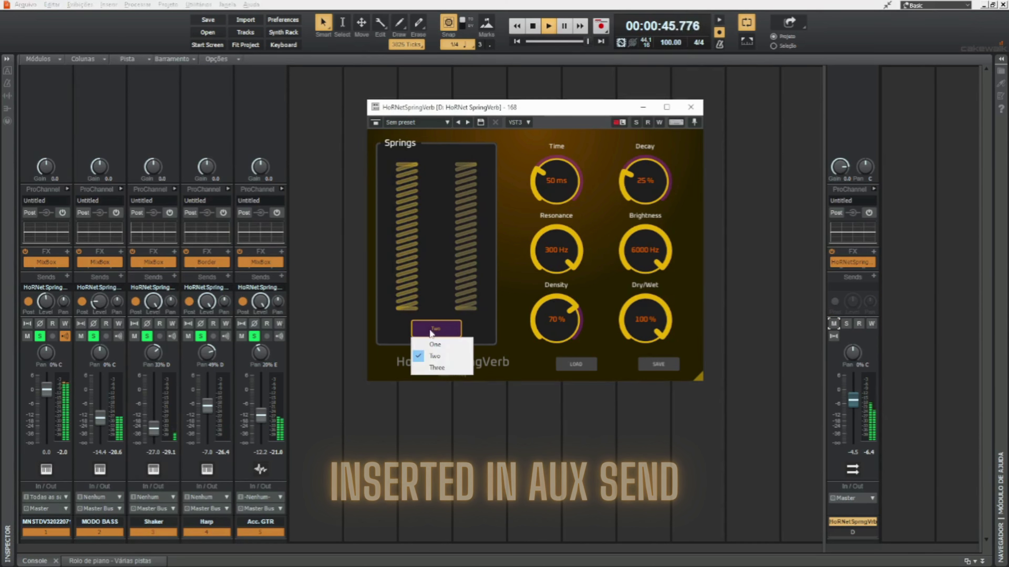
click(438, 366)
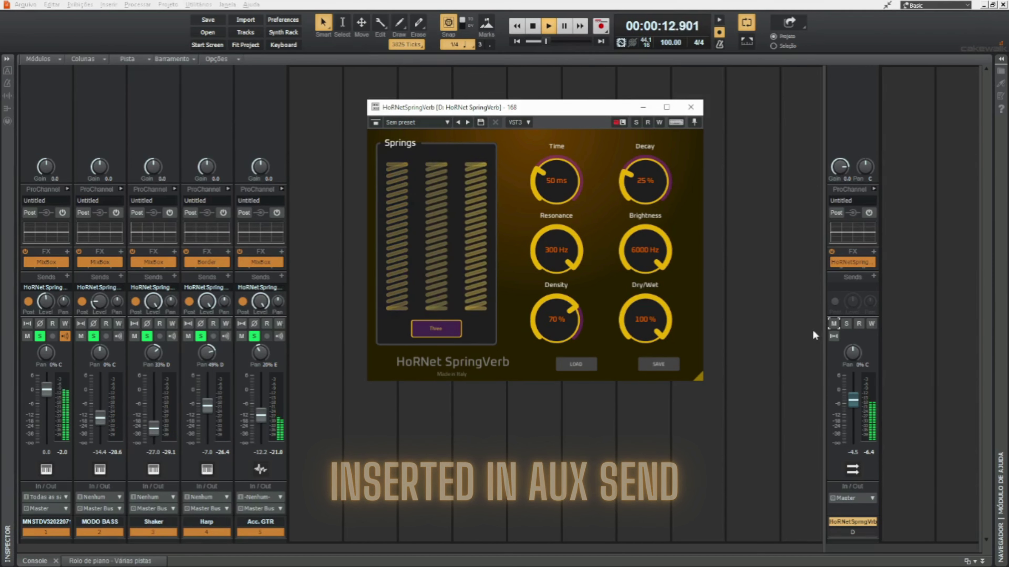
click(833, 324)
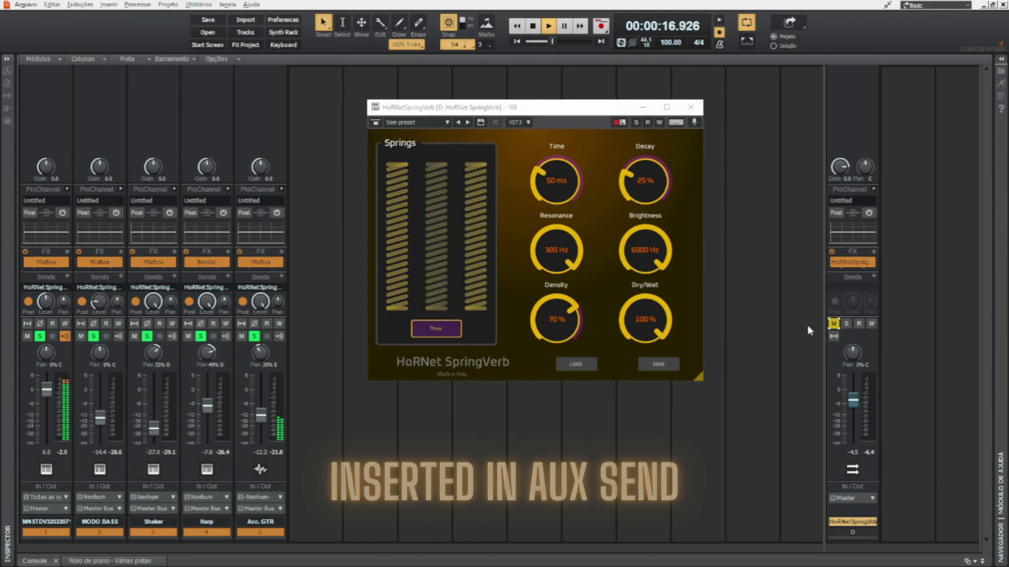
click(834, 324)
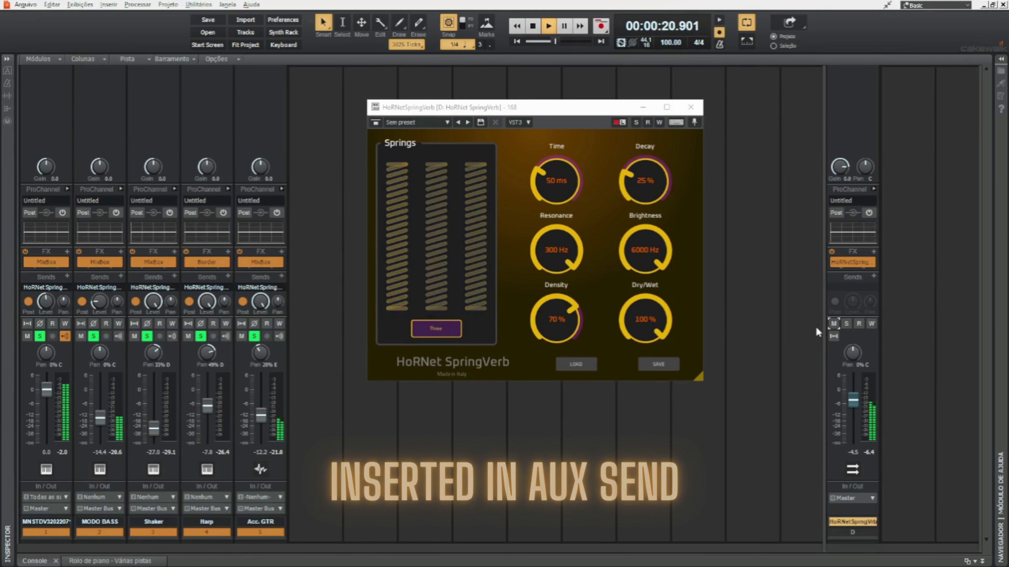
Step: Lower track 1's send level to the reverb bus and compare the mix with the bus muted and unmuted
click(46, 302)
drag(45, 302, 46, 308)
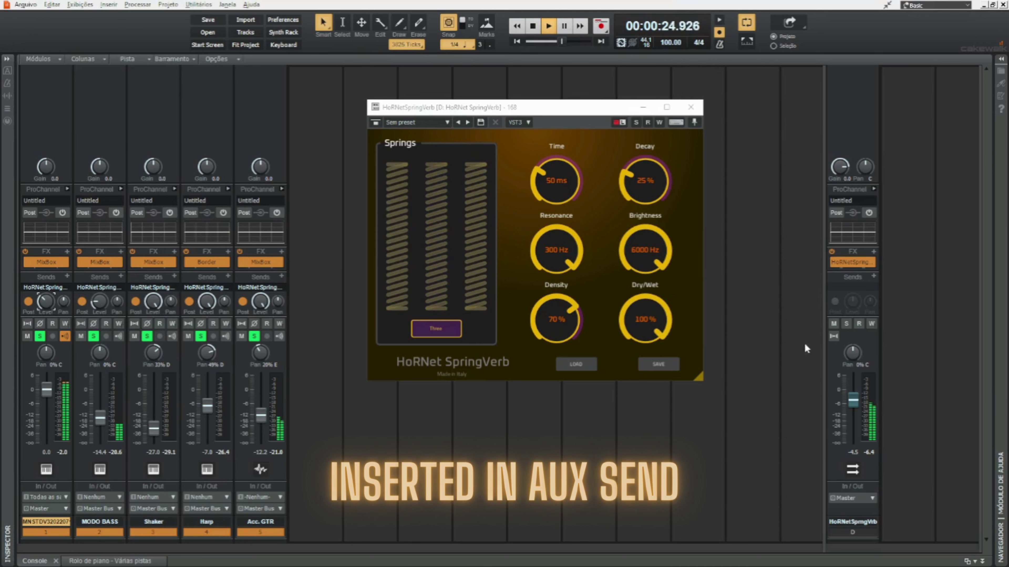
click(833, 324)
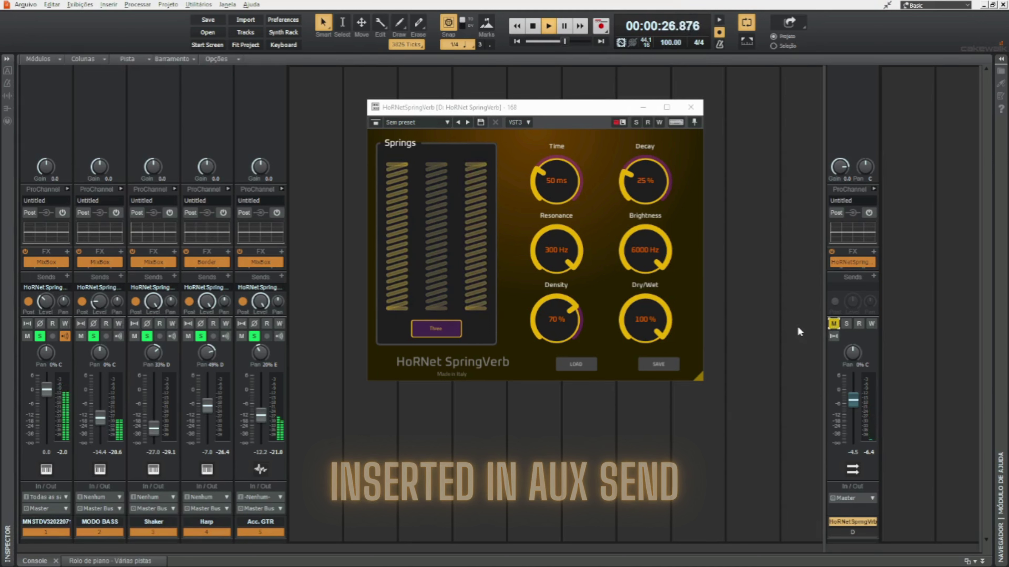
click(834, 324)
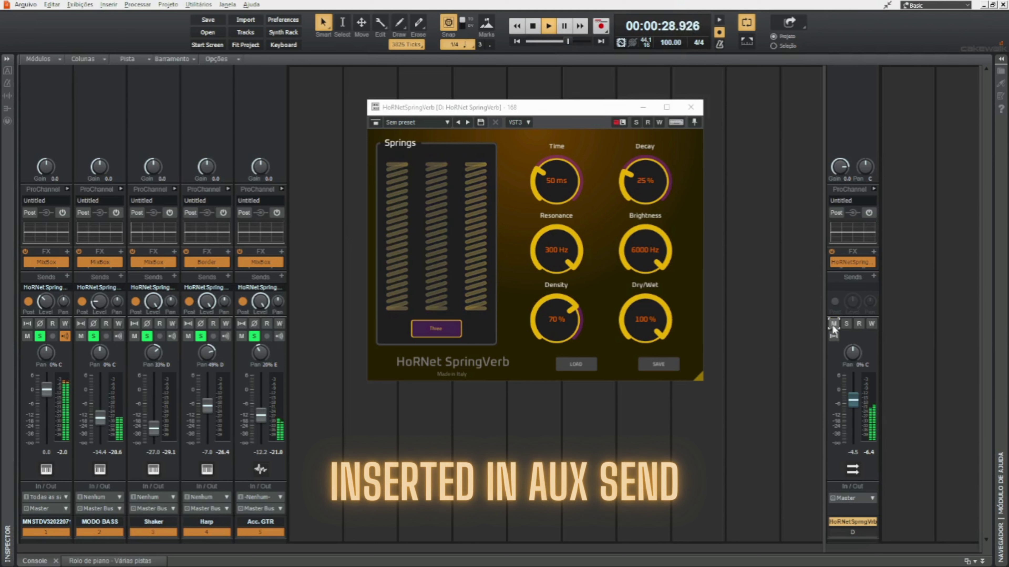
Step: Lower the reverb bus volume to -5.6, check the mix with the bus muted and unmuted, and stop playback
drag(853, 401, 853, 403)
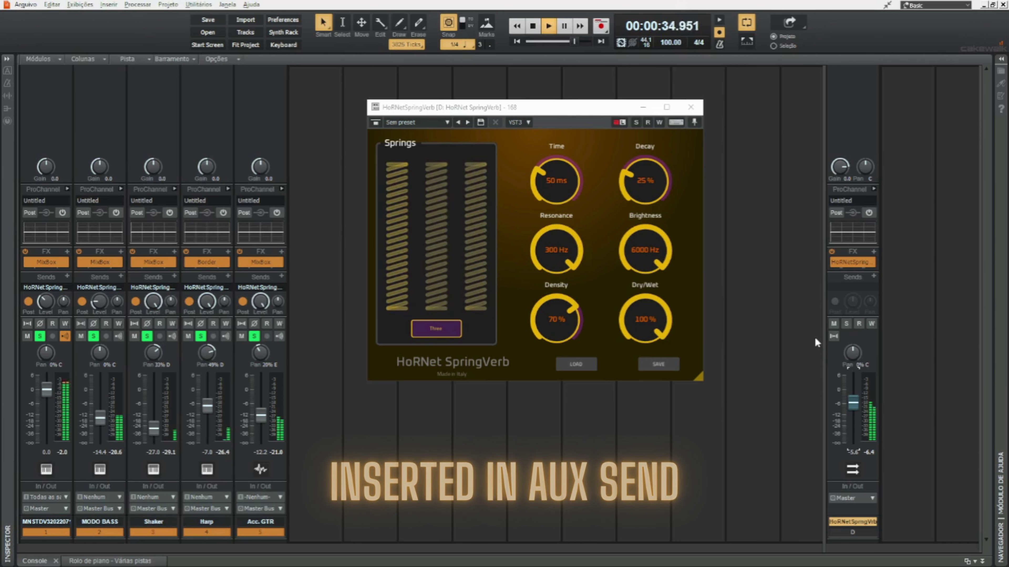
click(832, 324)
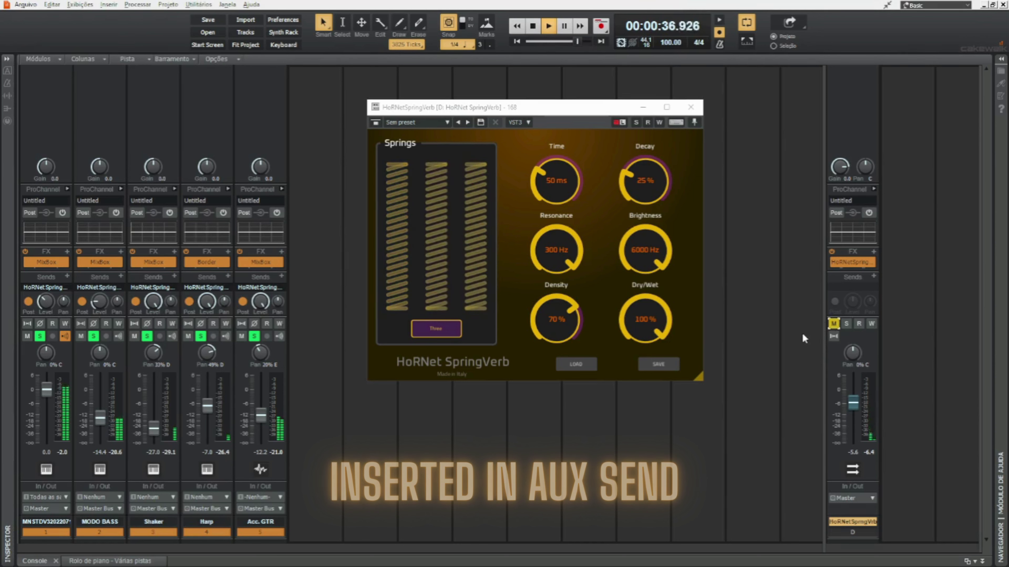
click(833, 324)
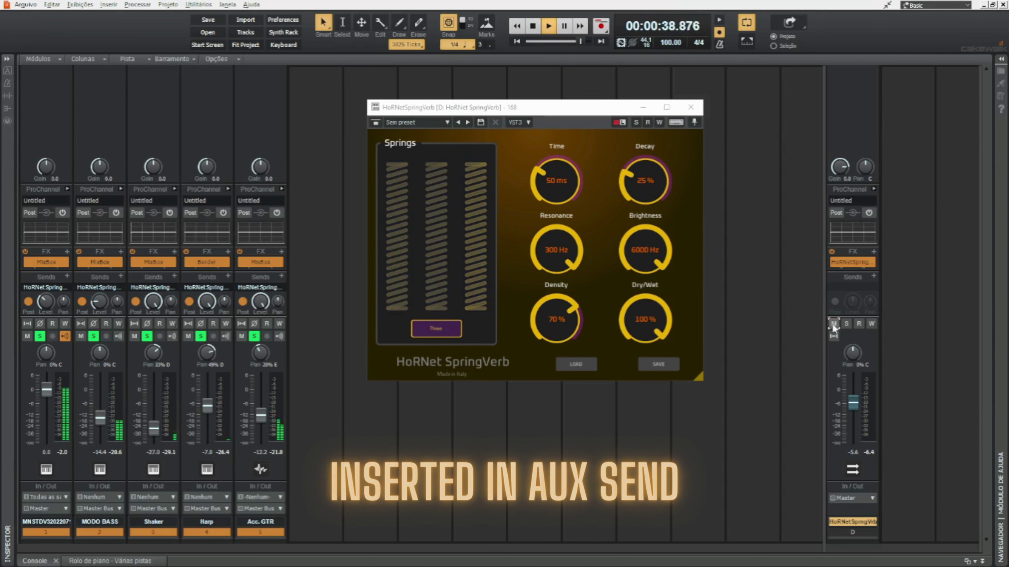
click(755, 305)
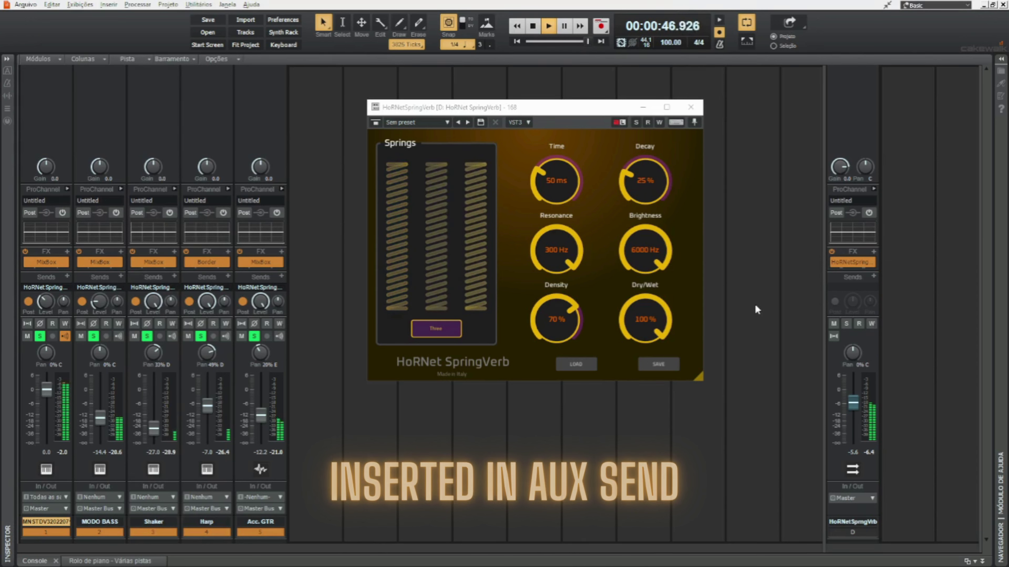
key(space)
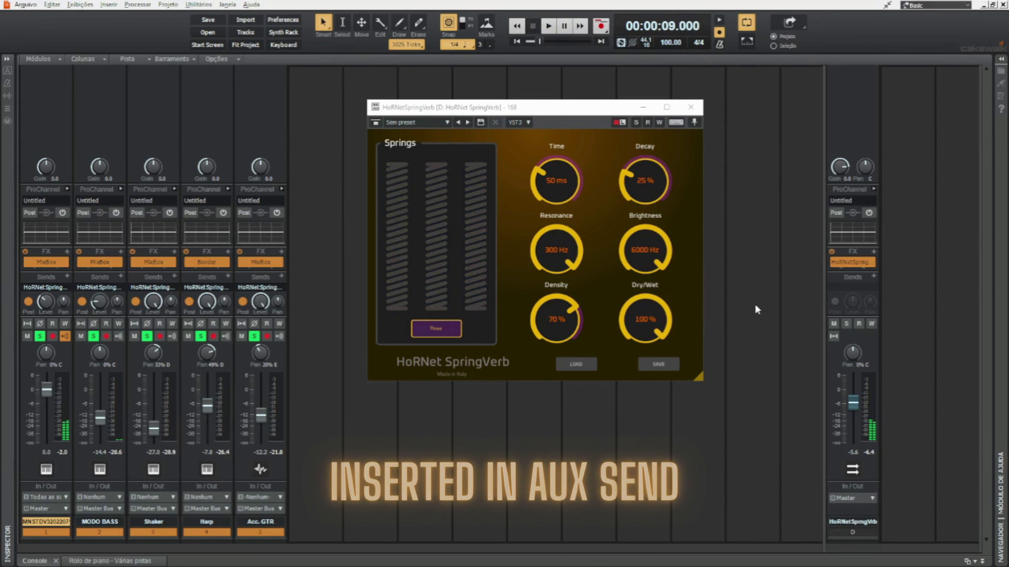